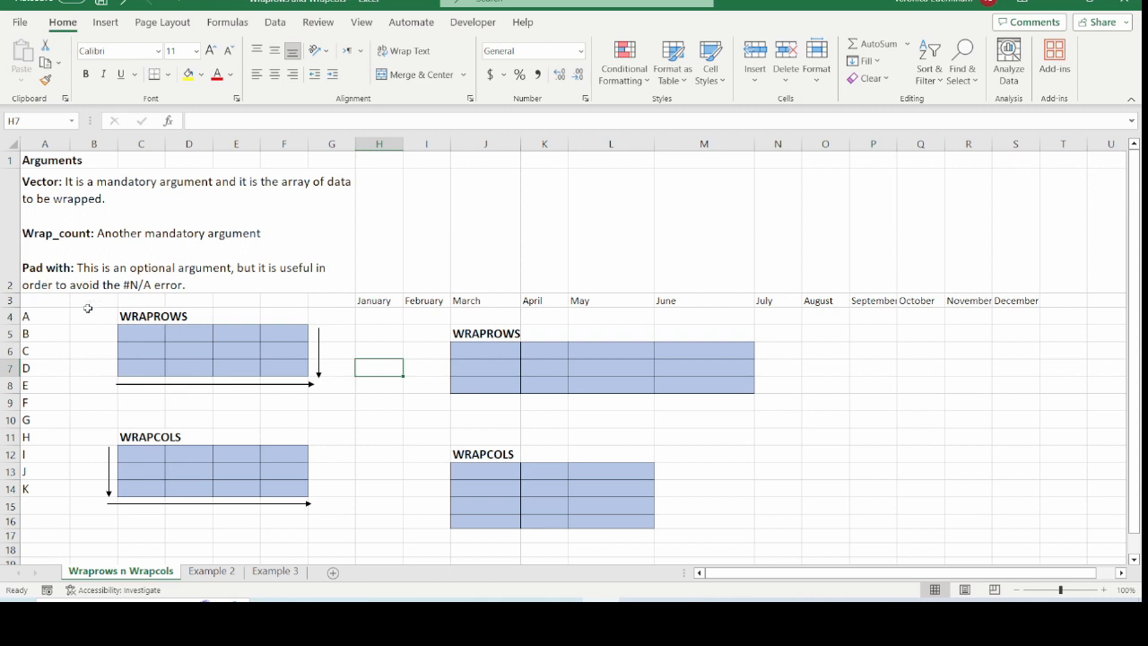
# Select the letter list in A4:A14 and the month row H3:S3 to review the source data
pyautogui.moveTo(41, 318); pyautogui.dragTo(36, 495)
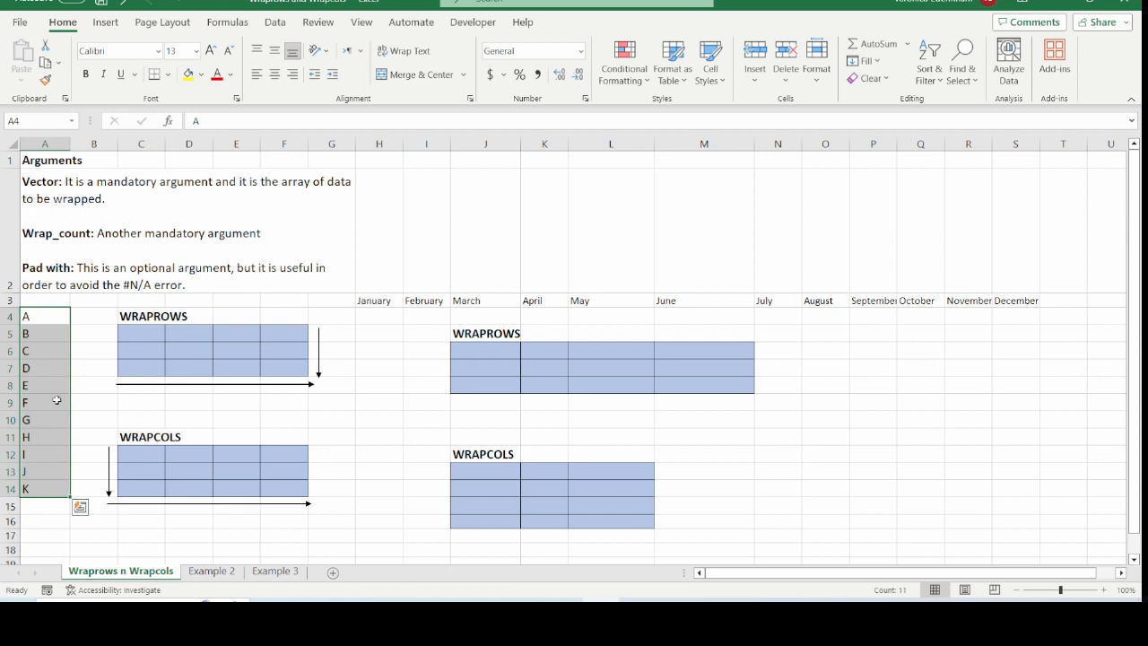
pyautogui.moveTo(48, 314); pyautogui.dragTo(35, 485)
pyautogui.moveTo(368, 300); pyautogui.dragTo(1017, 298)
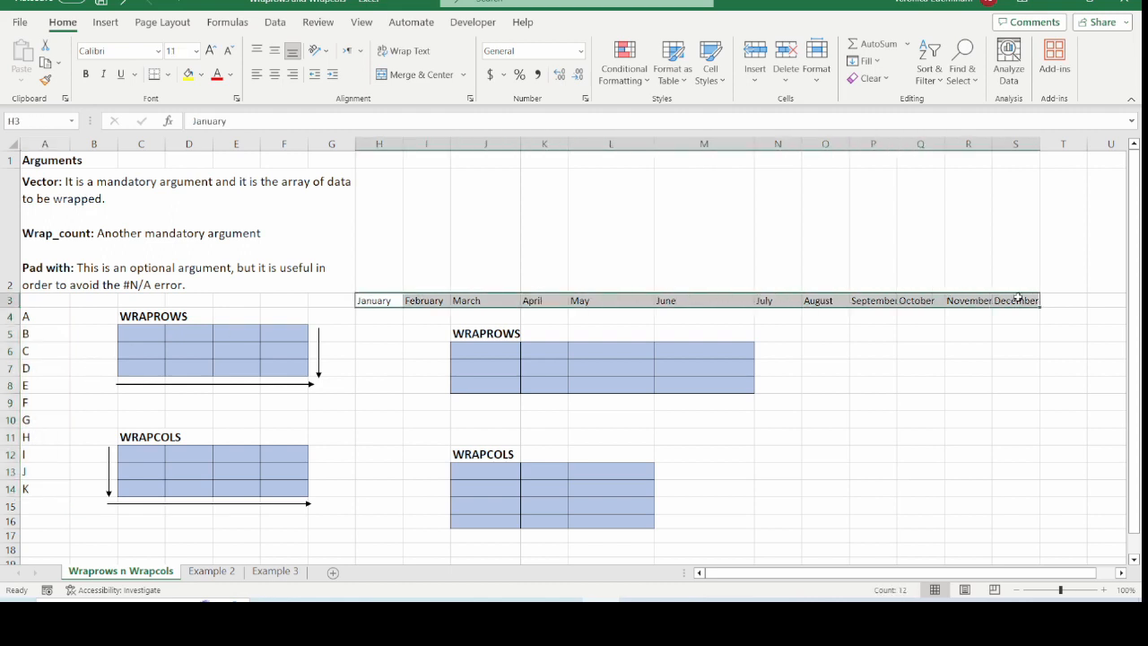
pyautogui.moveTo(545, 302); pyautogui.dragTo(876, 304)
pyautogui.moveTo(390, 300); pyautogui.dragTo(968, 304)
pyautogui.click(391, 397)
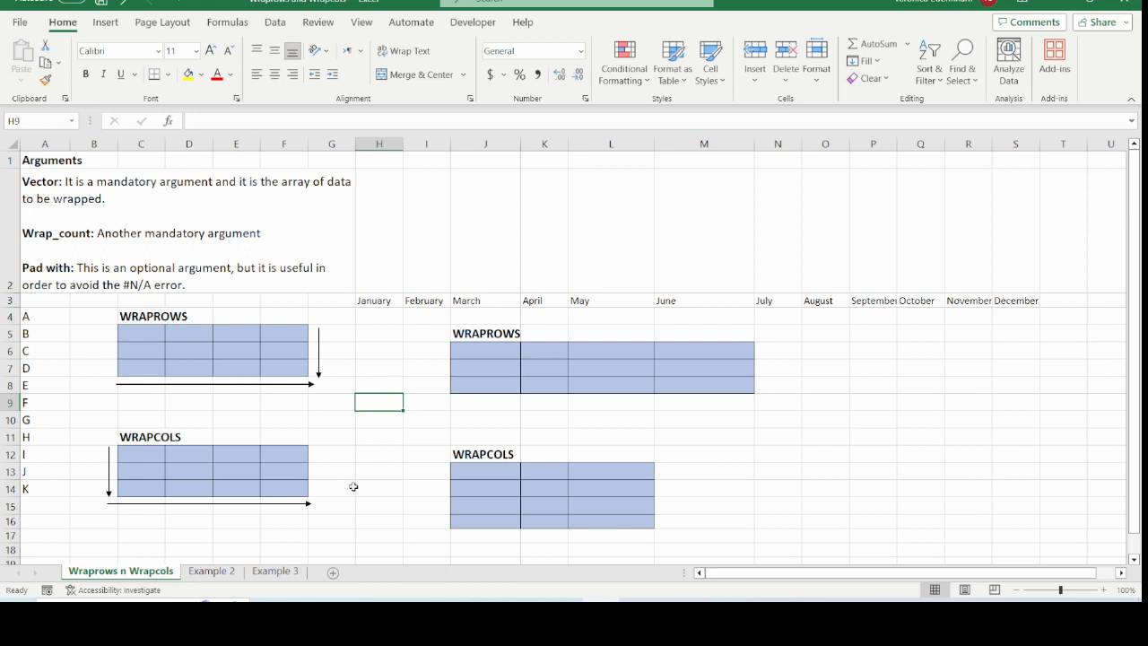
pyautogui.click(868, 349)
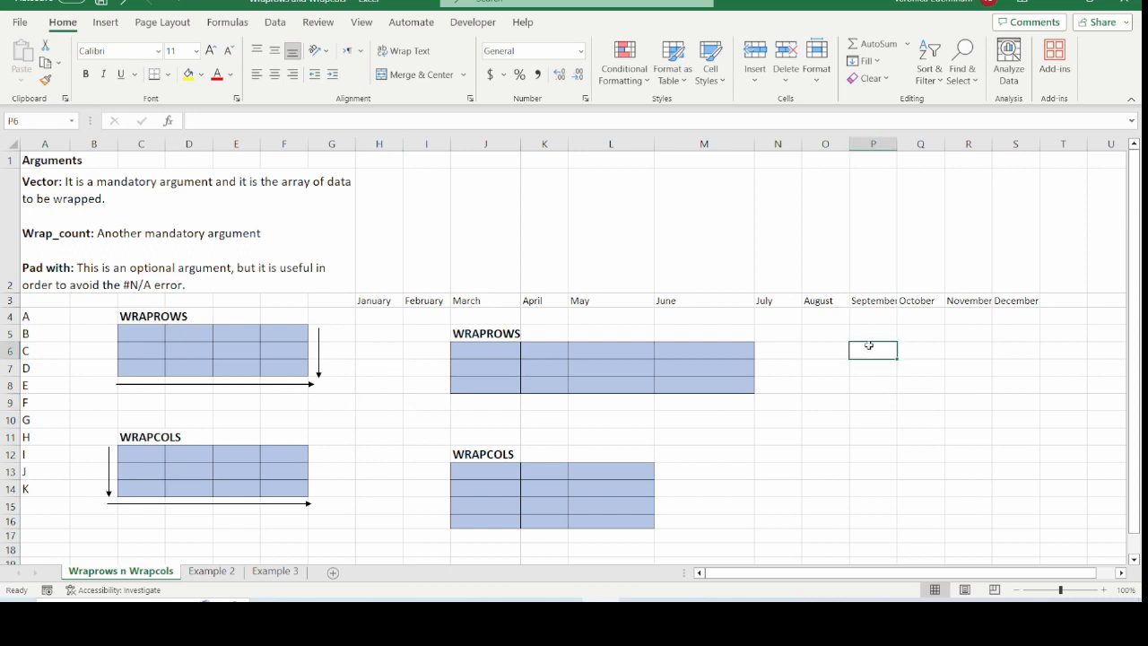
pyautogui.write('=wrap')
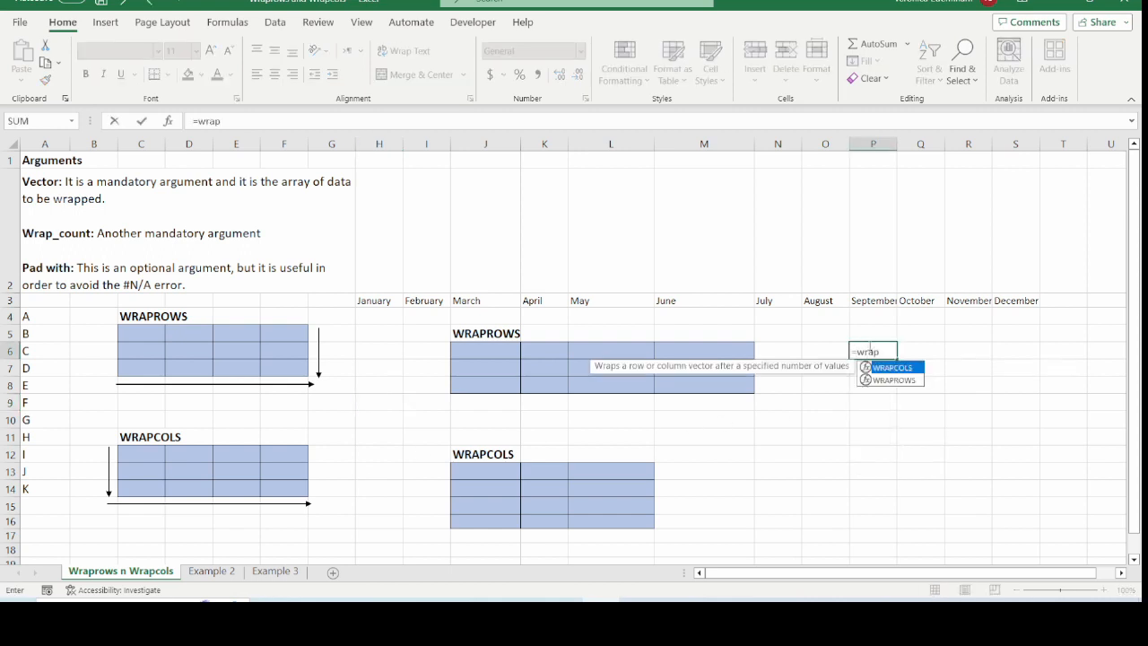
pyautogui.write('rows(')
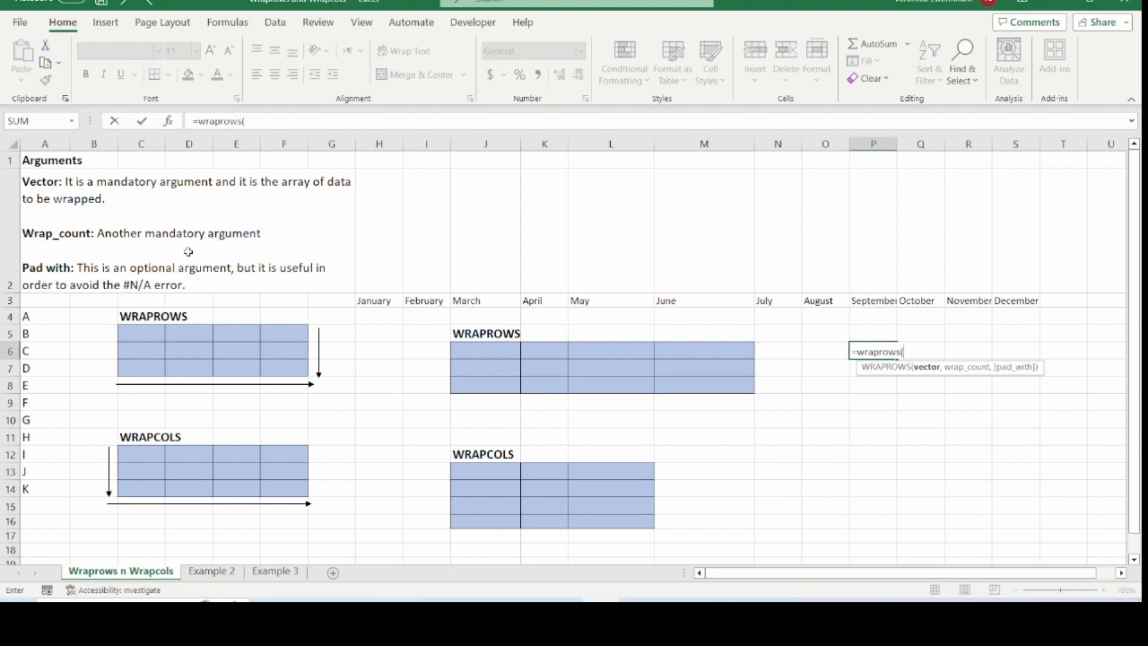
pyautogui.press('Escape')
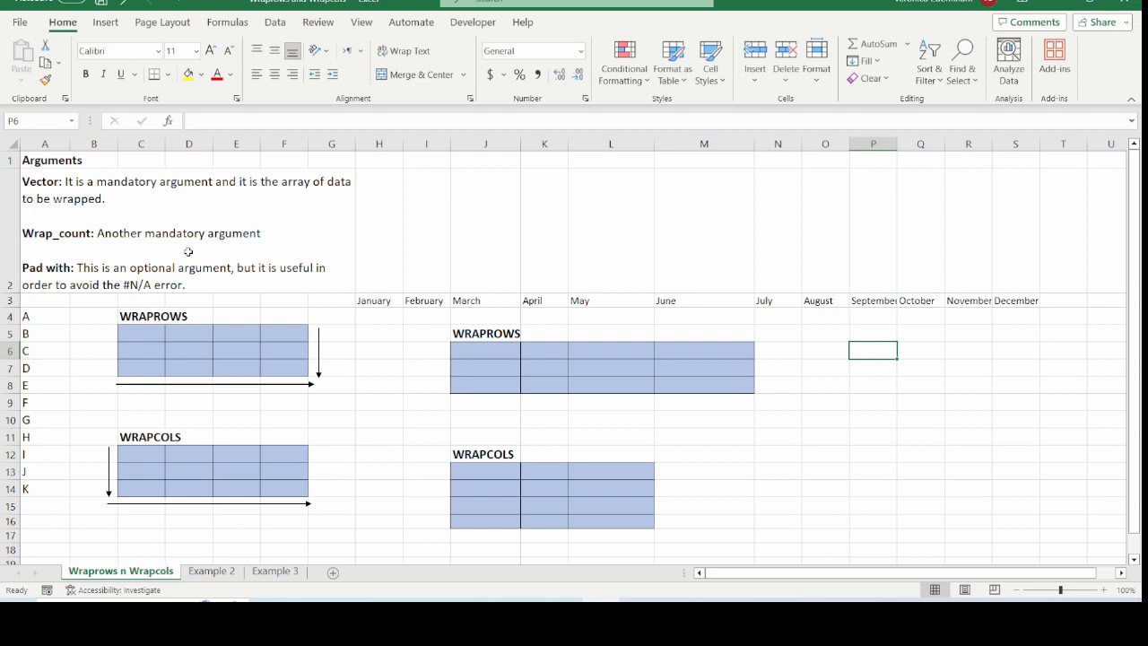
# Enter =WRAPROWS(A4:A14,4) in C5 to wrap the letters into rows of four
pyautogui.click(141, 334)
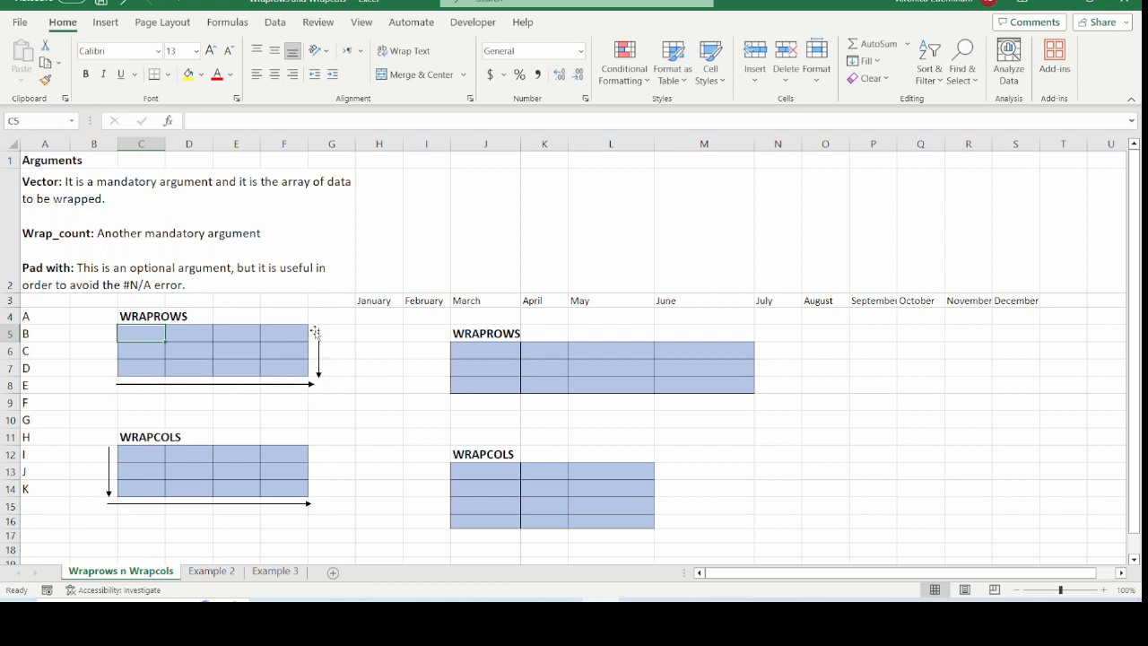
pyautogui.write('=wraprows(')
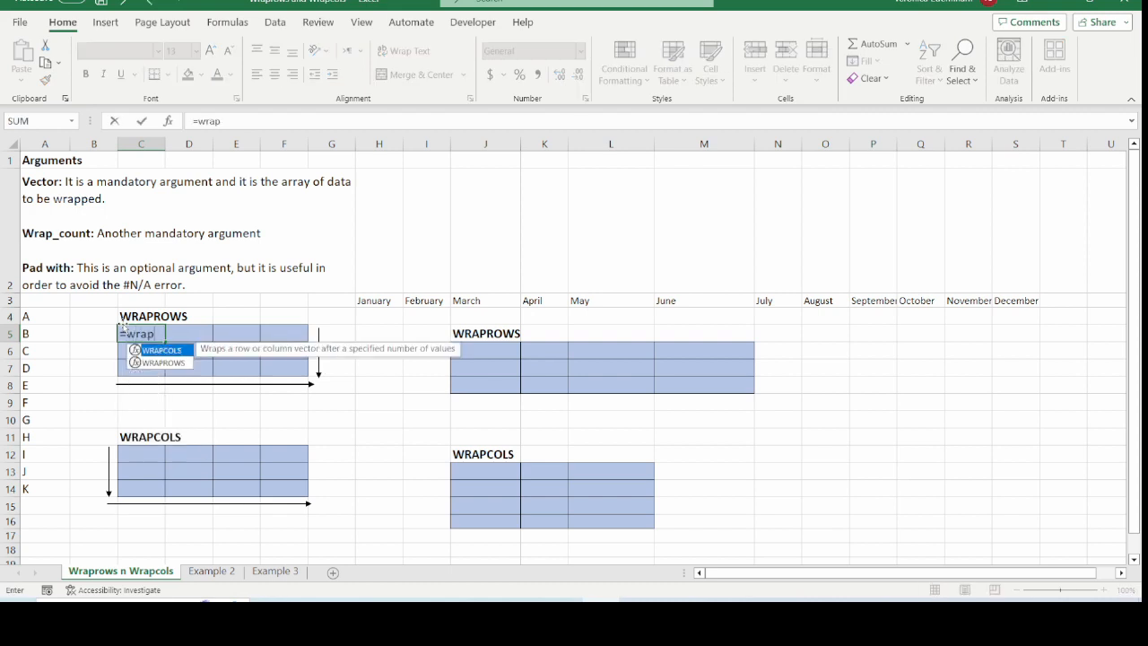
pyautogui.click(42, 321)
pyautogui.moveTo(42, 324); pyautogui.dragTo(36, 487)
pyautogui.write(',')
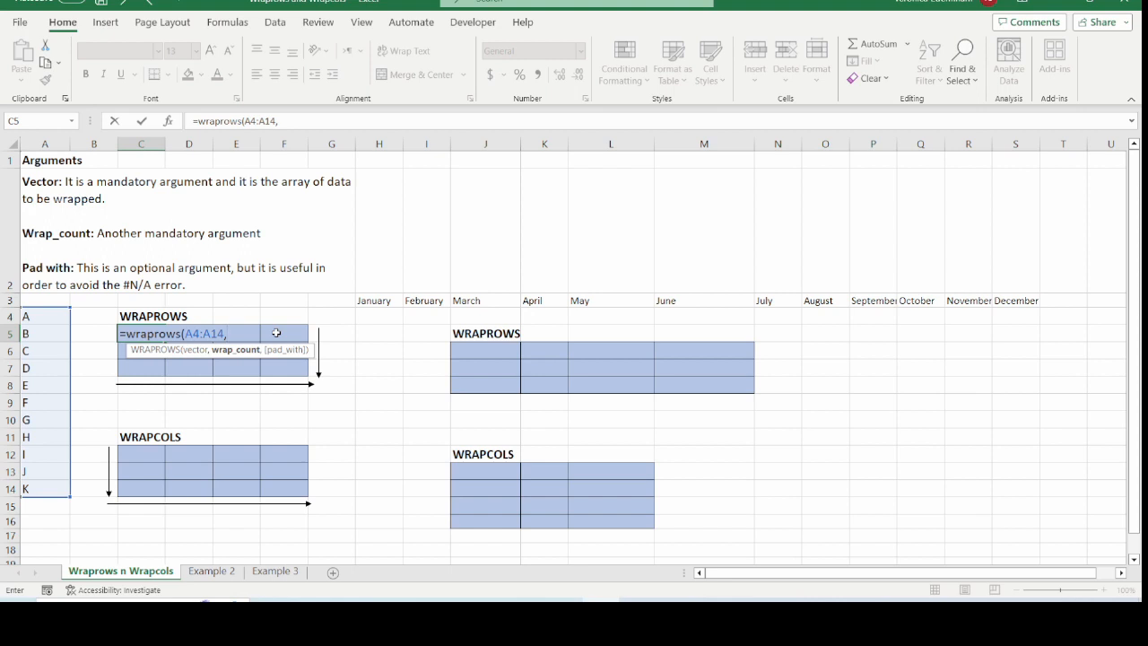
pyautogui.write('4)')
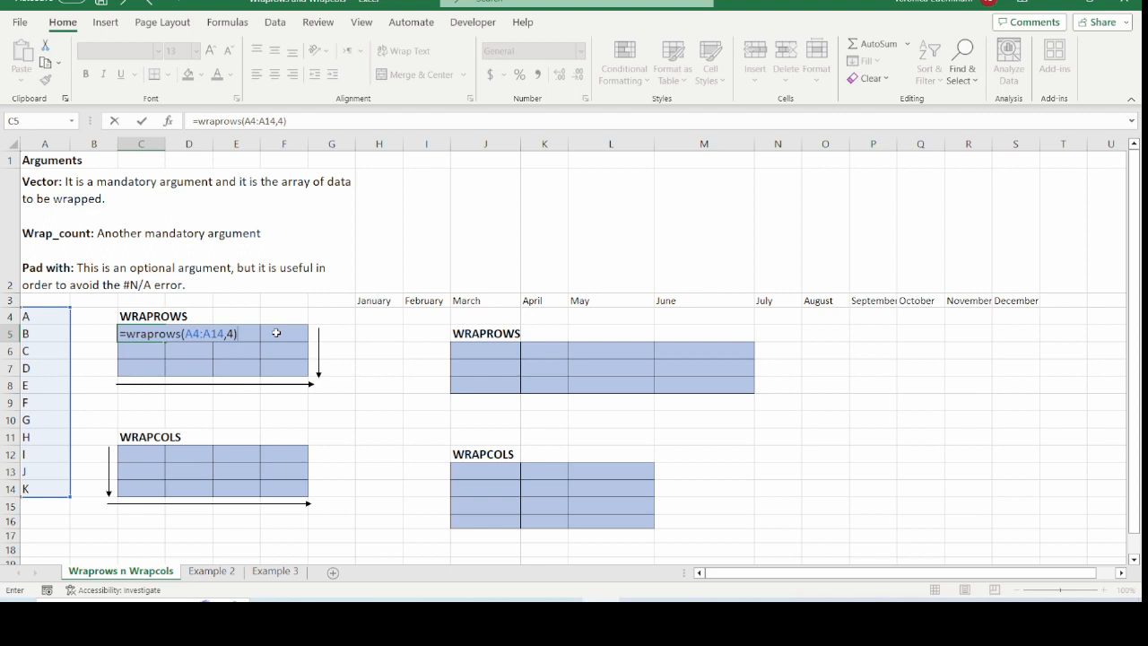
pyautogui.press('Return')
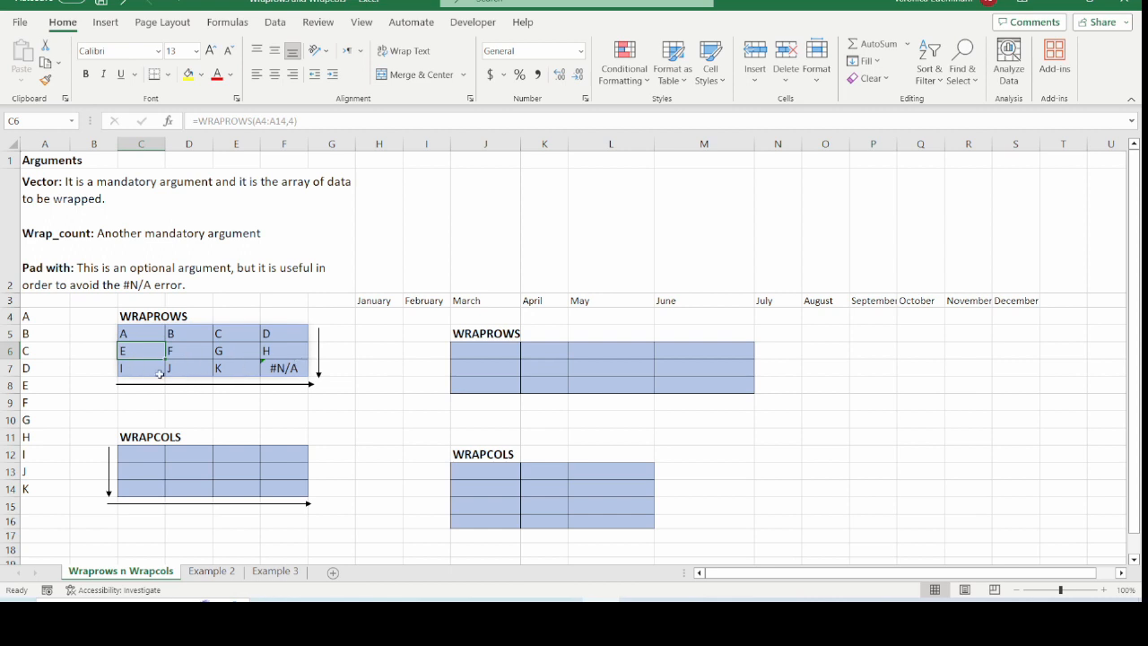
# Inspect the cells of the wrapped letter grid under WRAPROWS
pyautogui.click(285, 373)
pyautogui.click(209, 369)
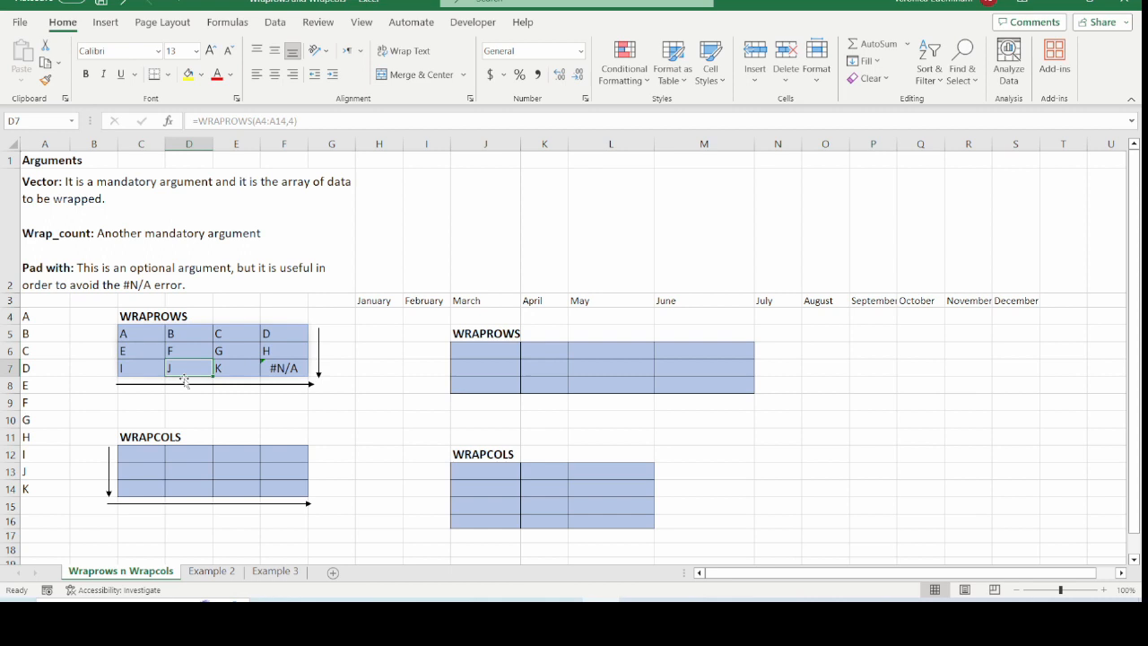
pyautogui.click(131, 336)
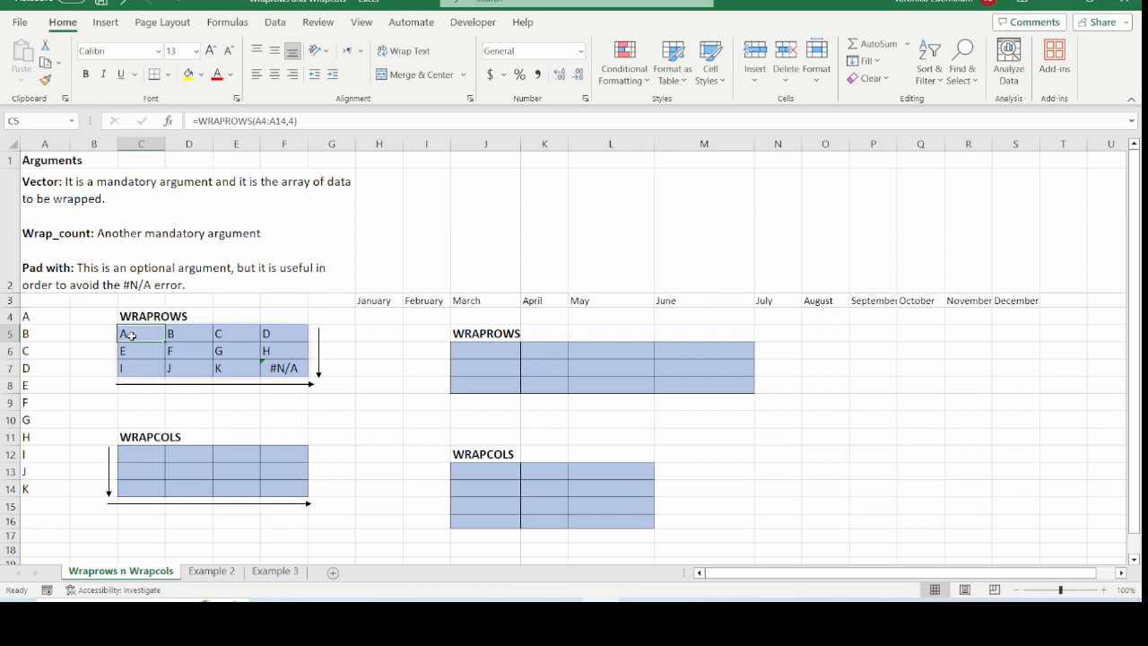
# Enter =WRAPCOLS(A4:A14,3) in C12 to wrap the letters into columns of three
pyautogui.click(137, 453)
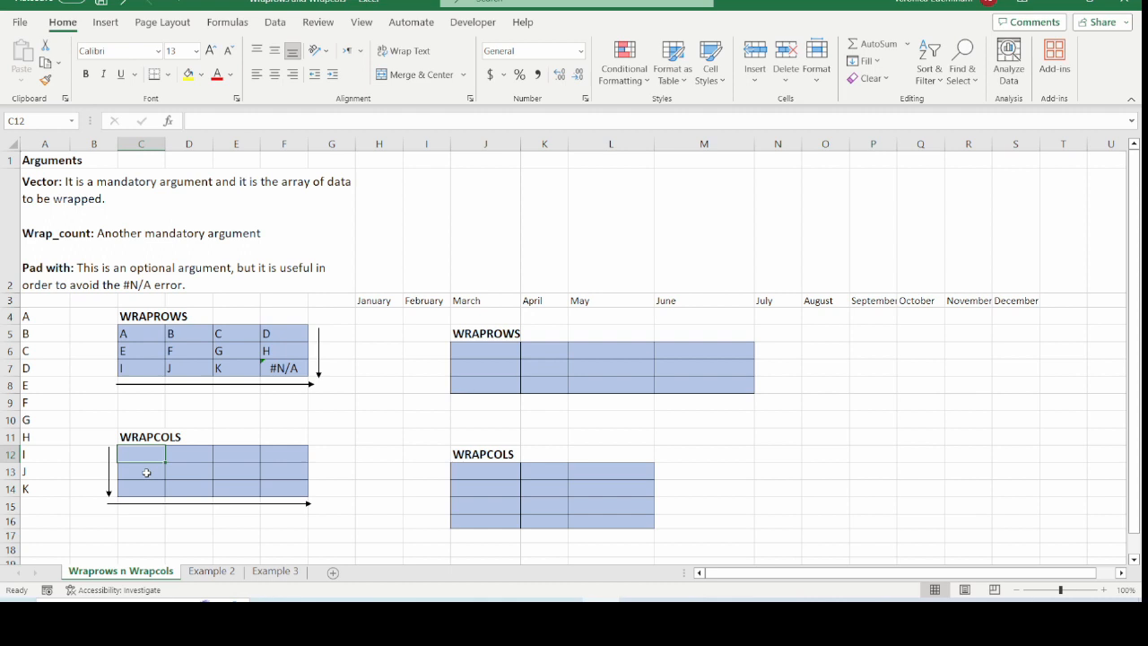
pyautogui.write('=')
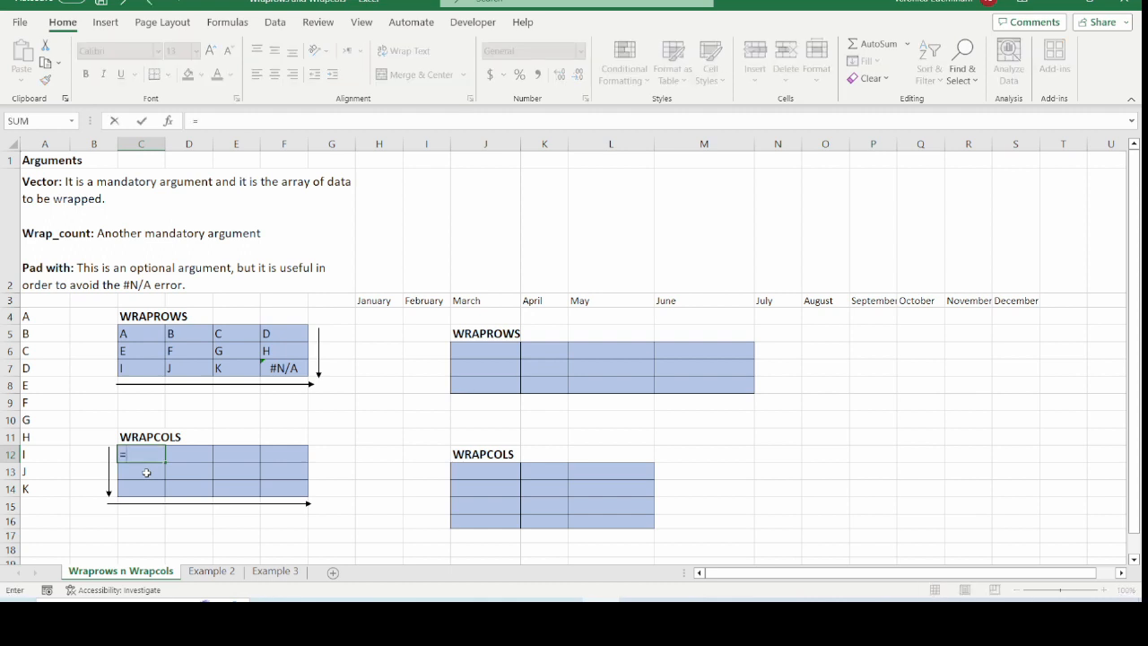
pyautogui.write('wrapc')
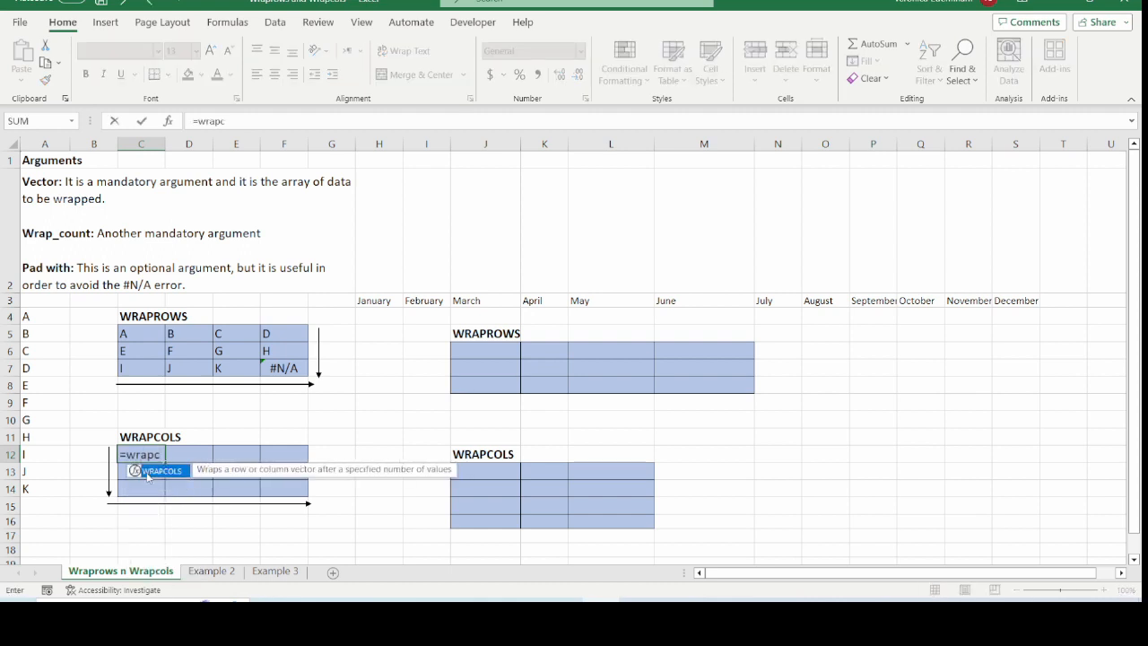
pyautogui.write('ols(')
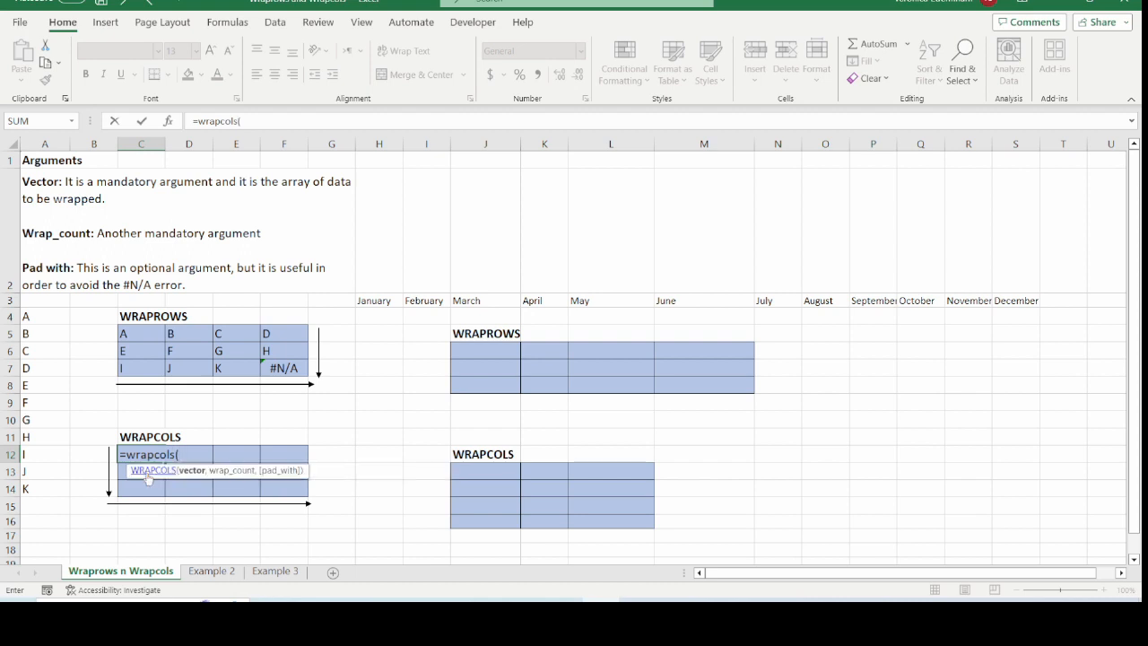
pyautogui.moveTo(34, 319); pyautogui.dragTo(37, 488)
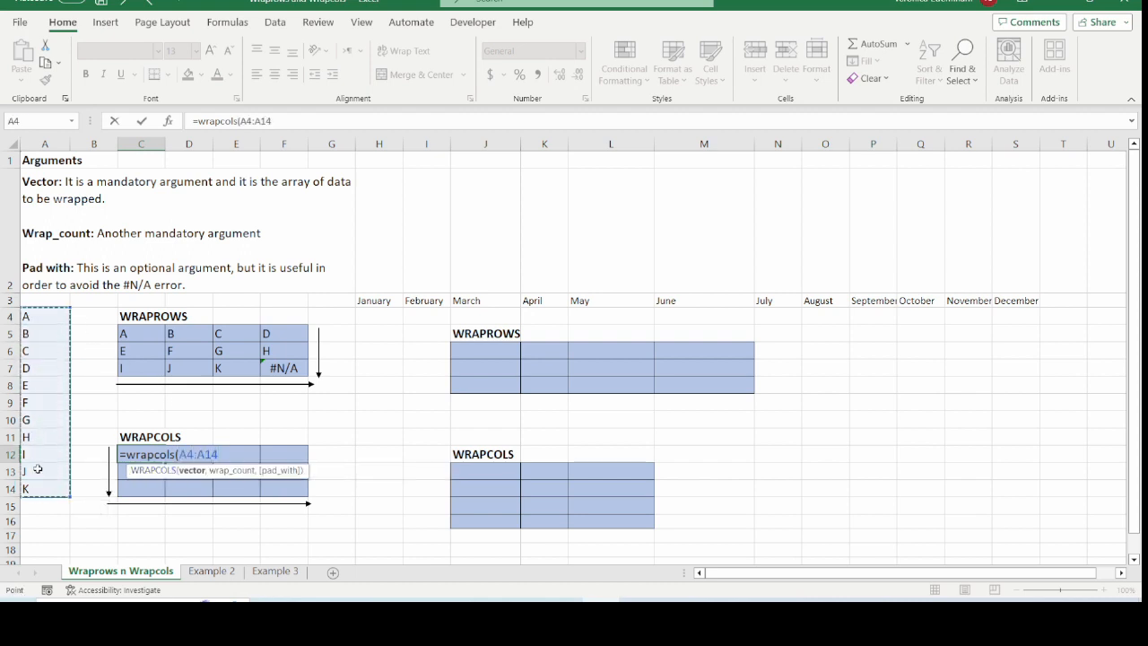
pyautogui.write(',')
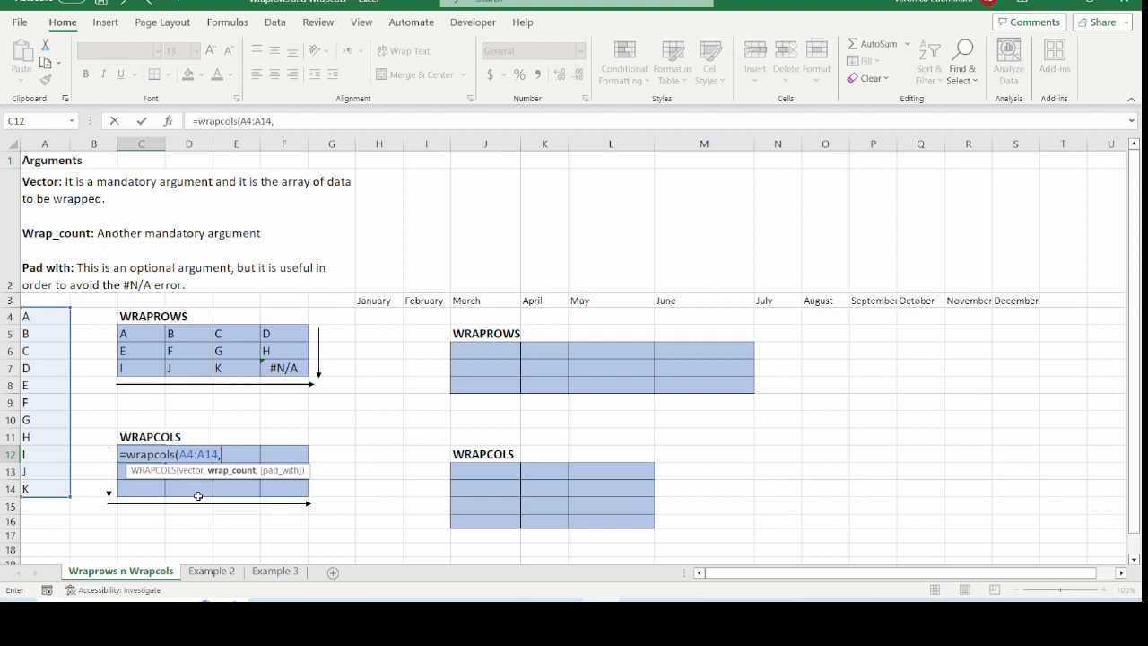
pyautogui.write('3,')
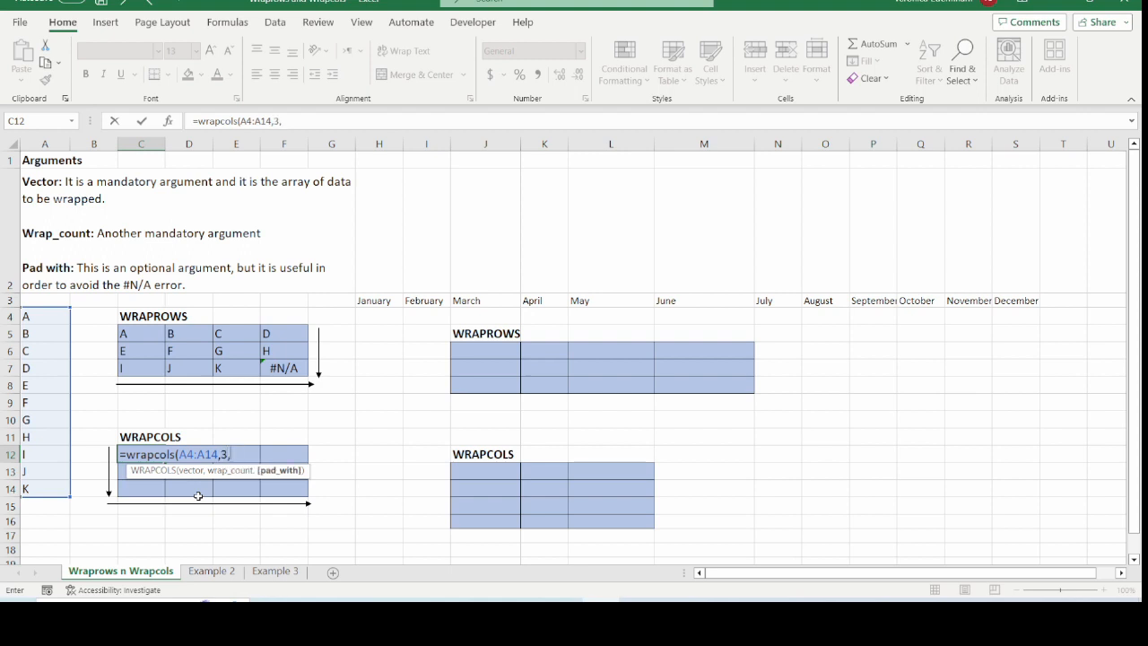
pyautogui.press('BackSpace')
pyautogui.write(')')
pyautogui.press('Return')
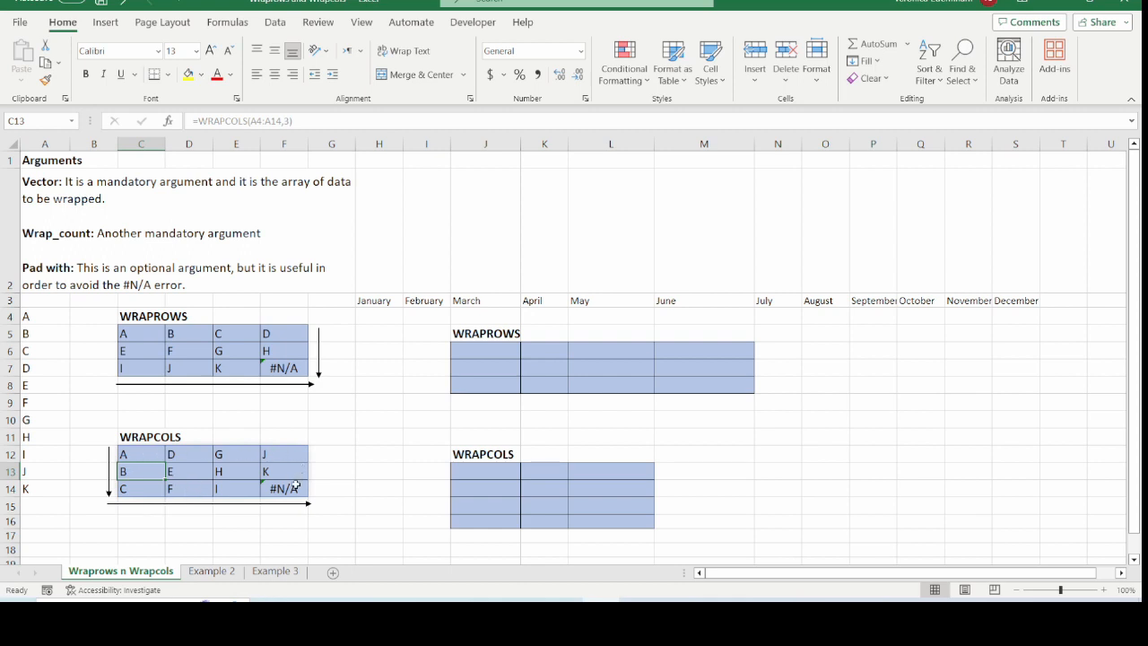
# Add an empty-text pad_with argument so the C12 formula reads =WRAPCOLS(A4:A14,3,"")
pyautogui.click(129, 458)
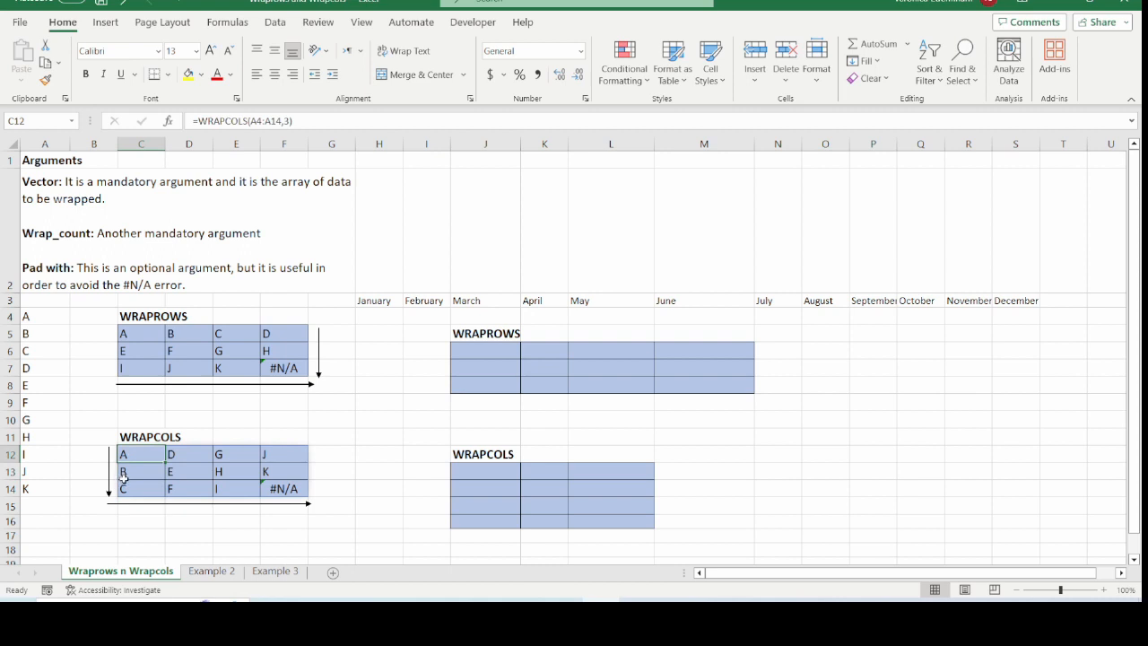
pyautogui.click(291, 121)
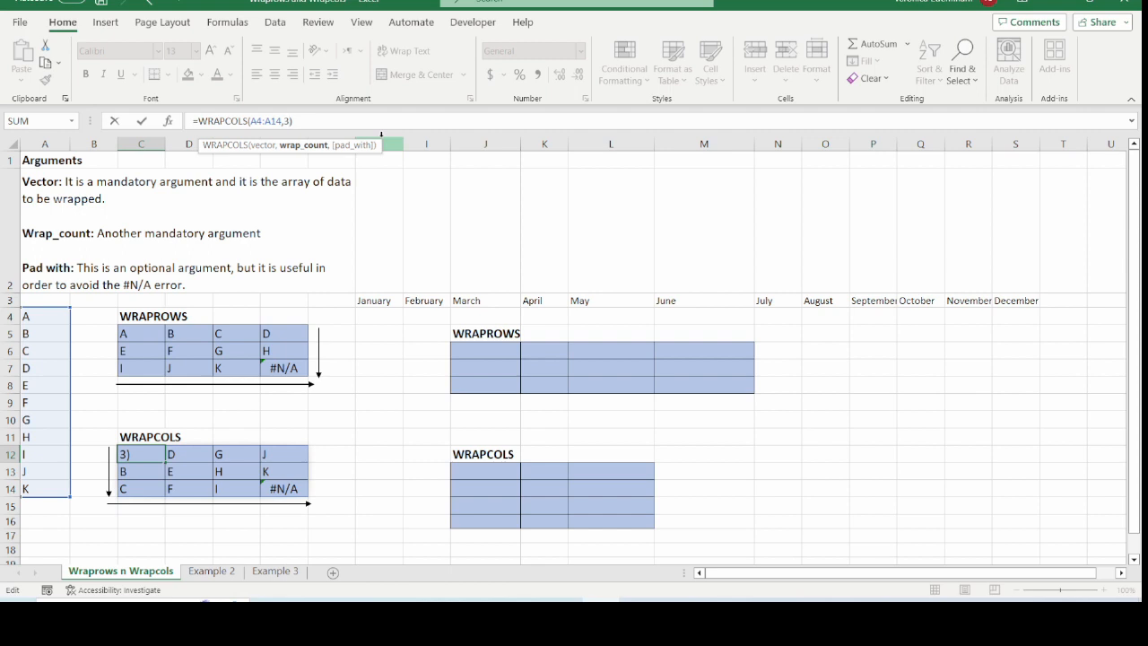
pyautogui.write(',')
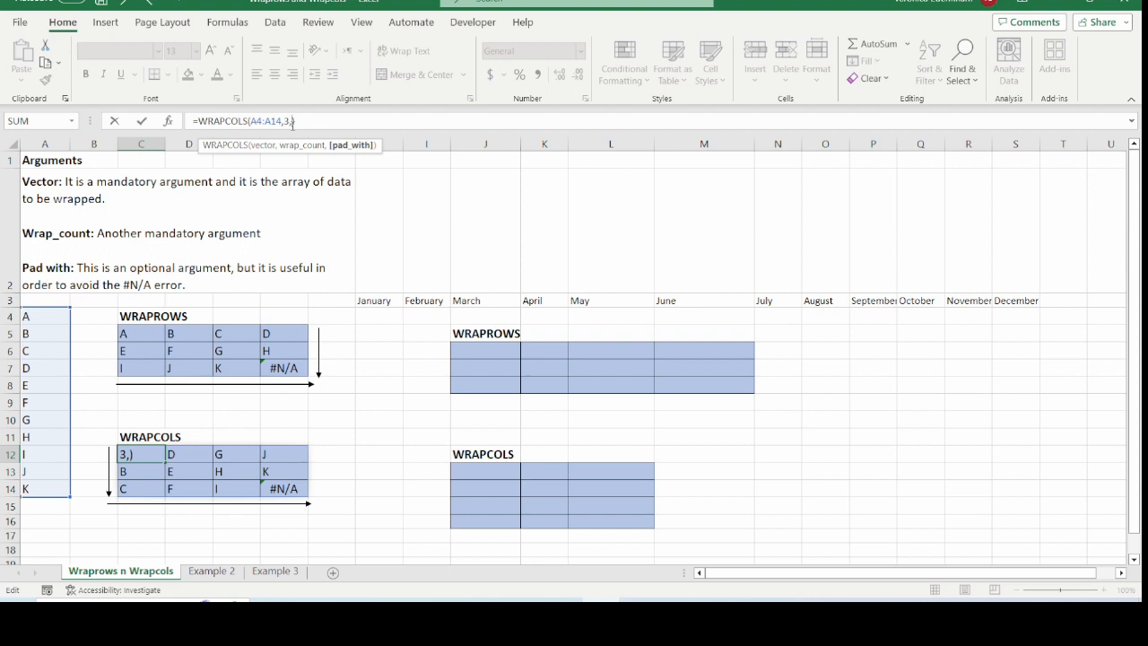
pyautogui.write('""')
pyautogui.press('Return')
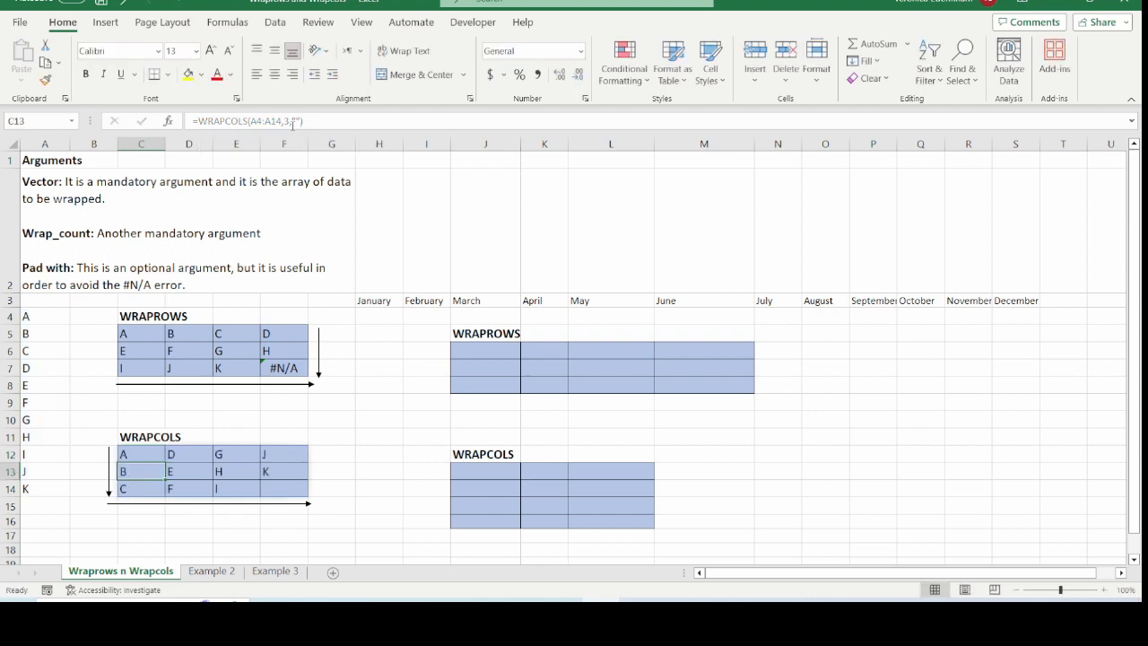
pyautogui.click(283, 490)
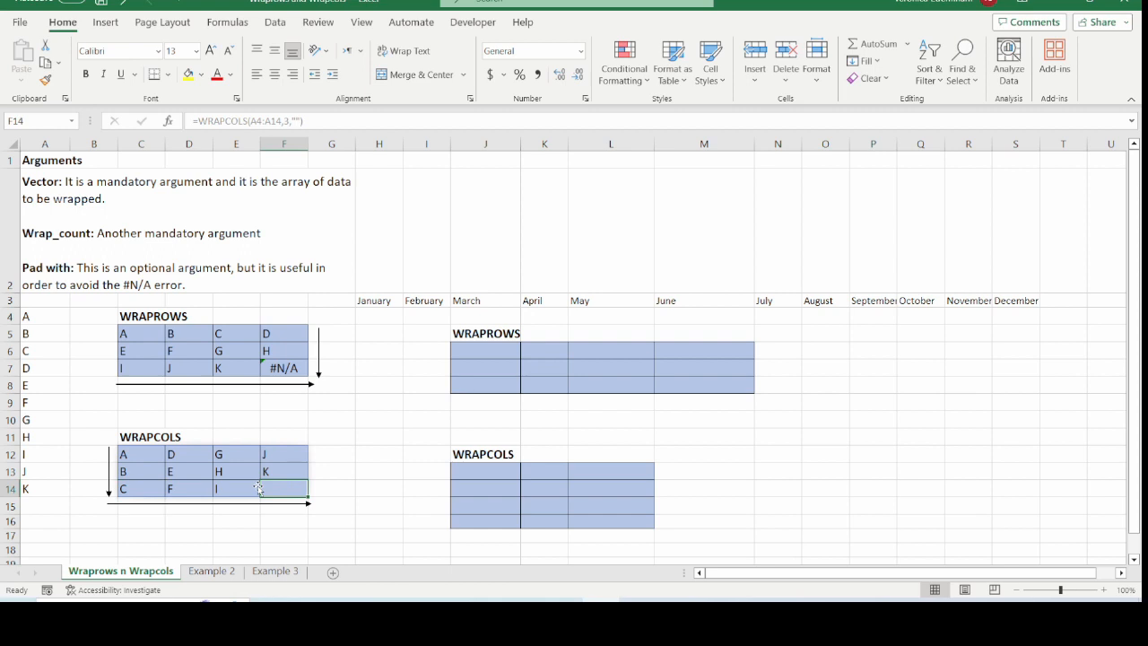
pyautogui.click(202, 474)
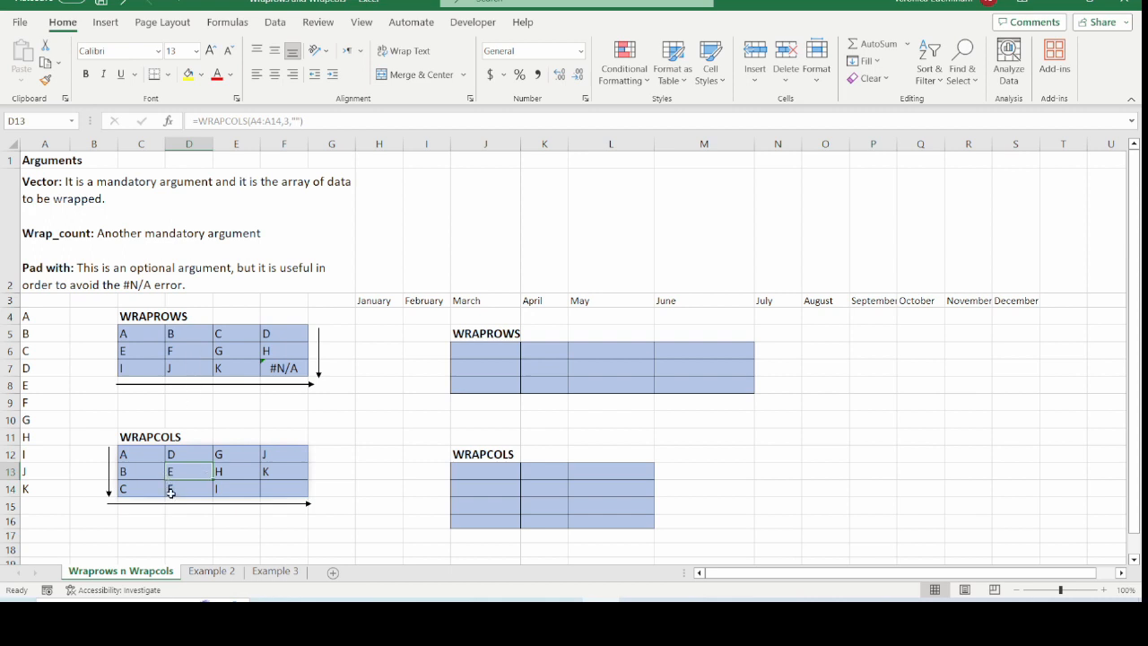
# Enter =WRAPROWS(H3:S3,4) in J6 to wrap the months into rows of four
pyautogui.moveTo(741, 308); pyautogui.dragTo(1038, 306)
pyautogui.click(494, 350)
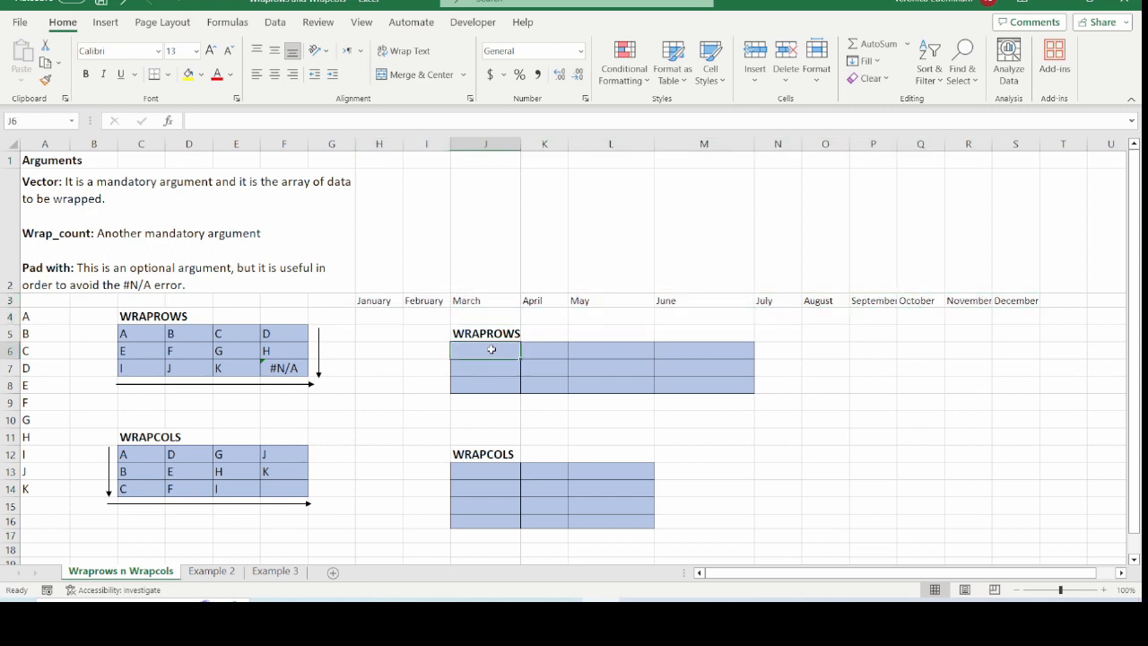
pyautogui.write('=')
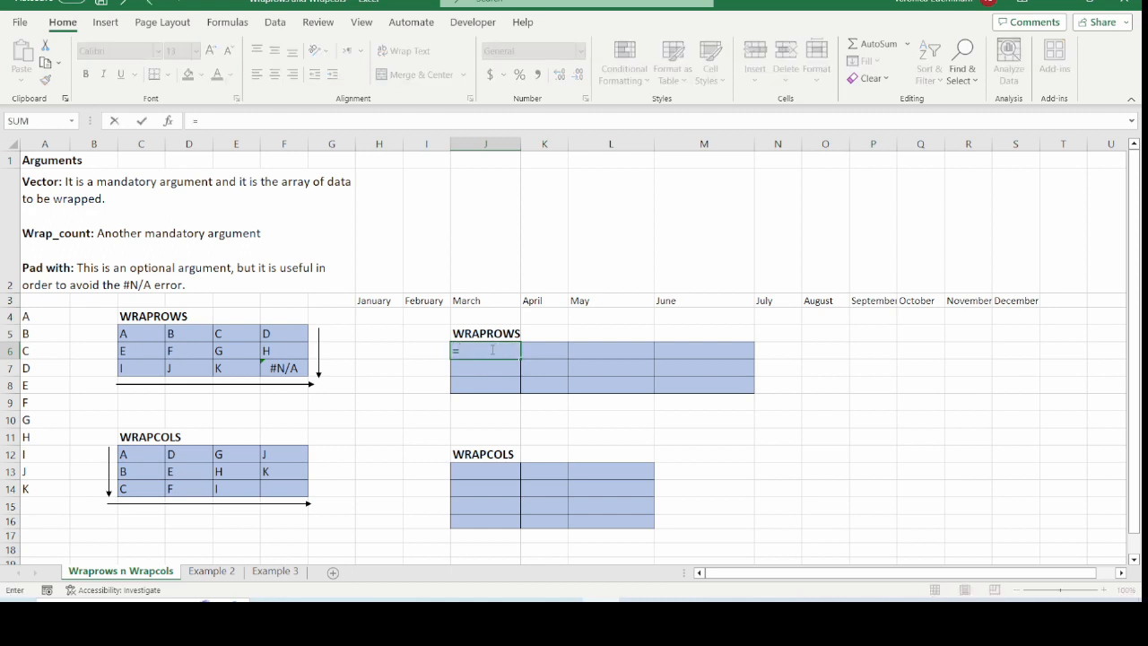
pyautogui.write('wraprows(')
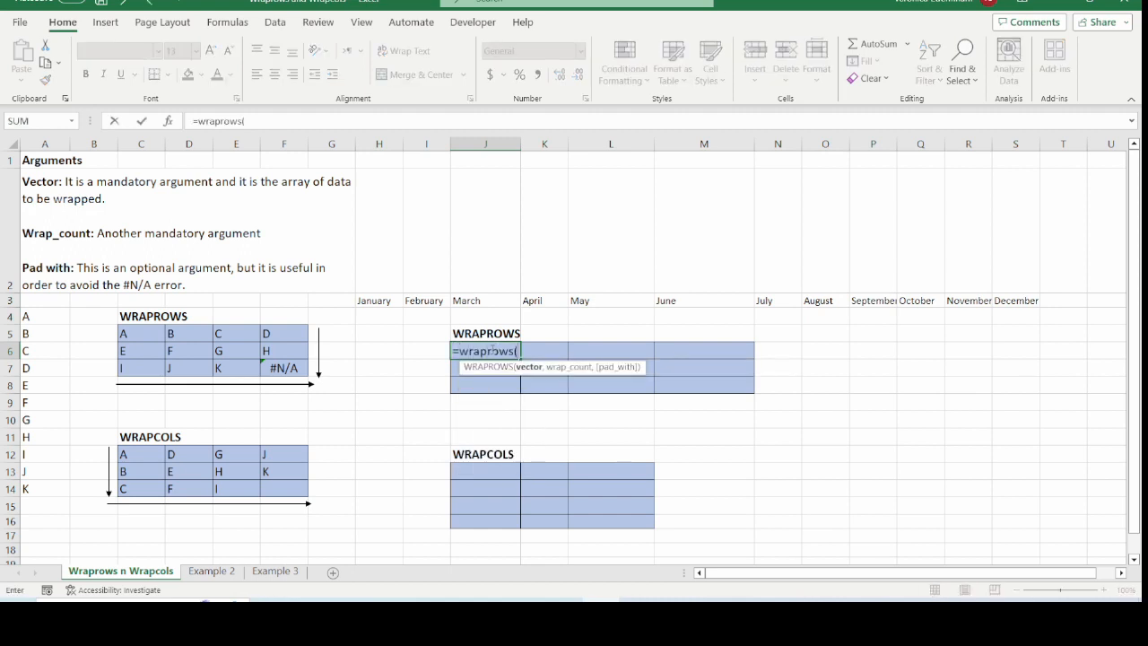
pyautogui.moveTo(380, 299); pyautogui.dragTo(1038, 300)
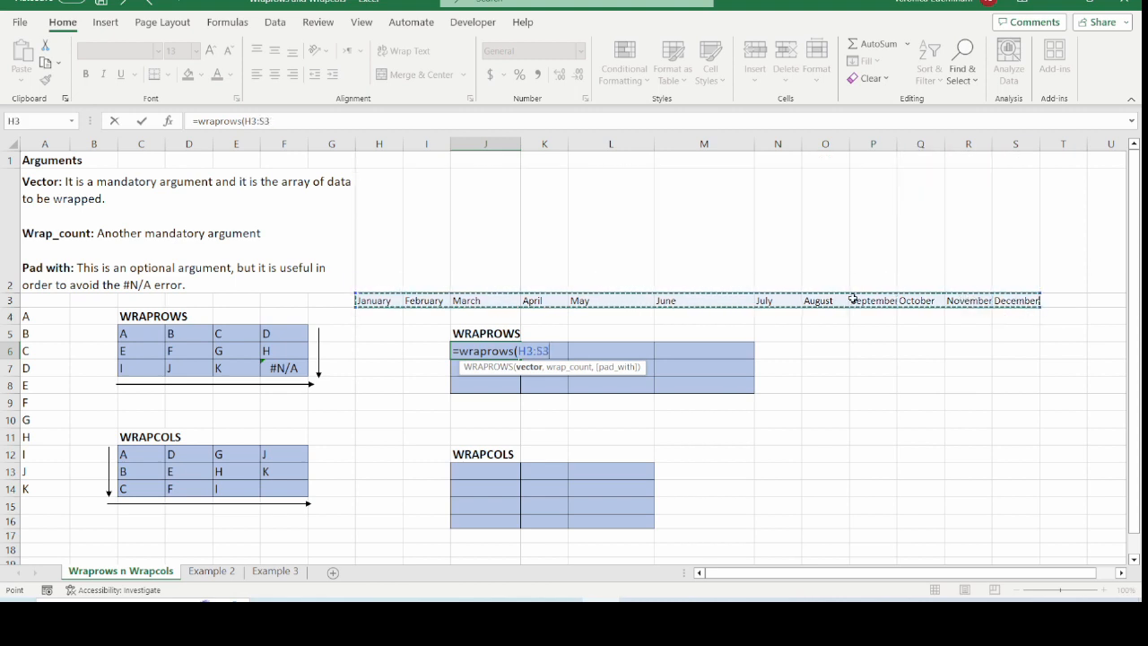
pyautogui.write(',')
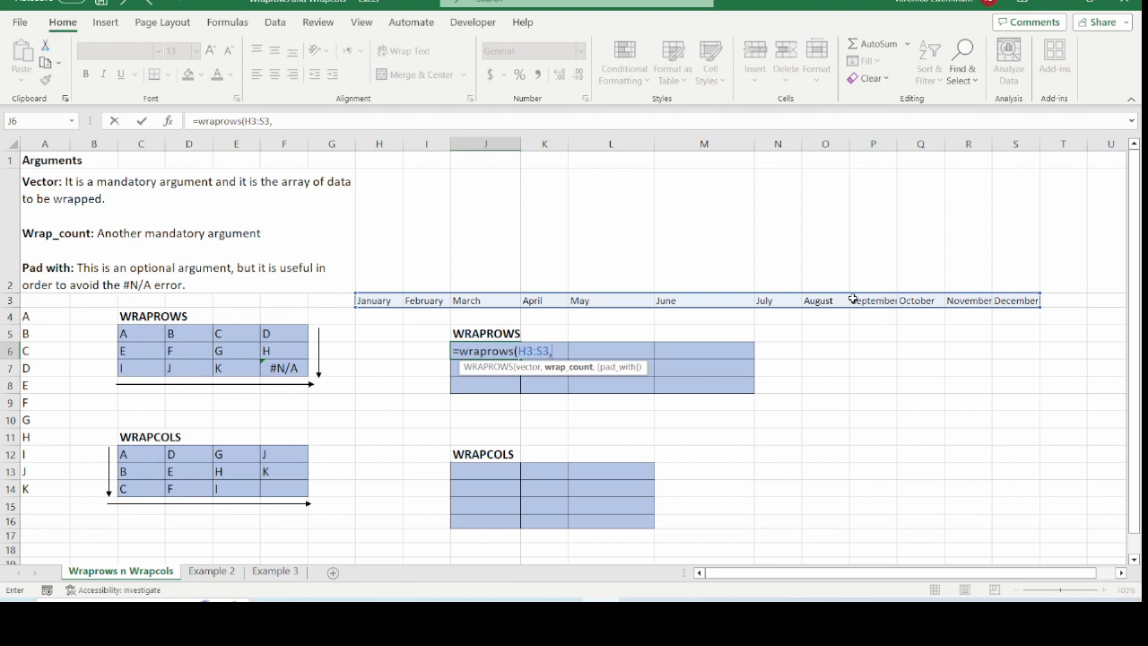
pyautogui.write('4)')
pyautogui.press('Return')
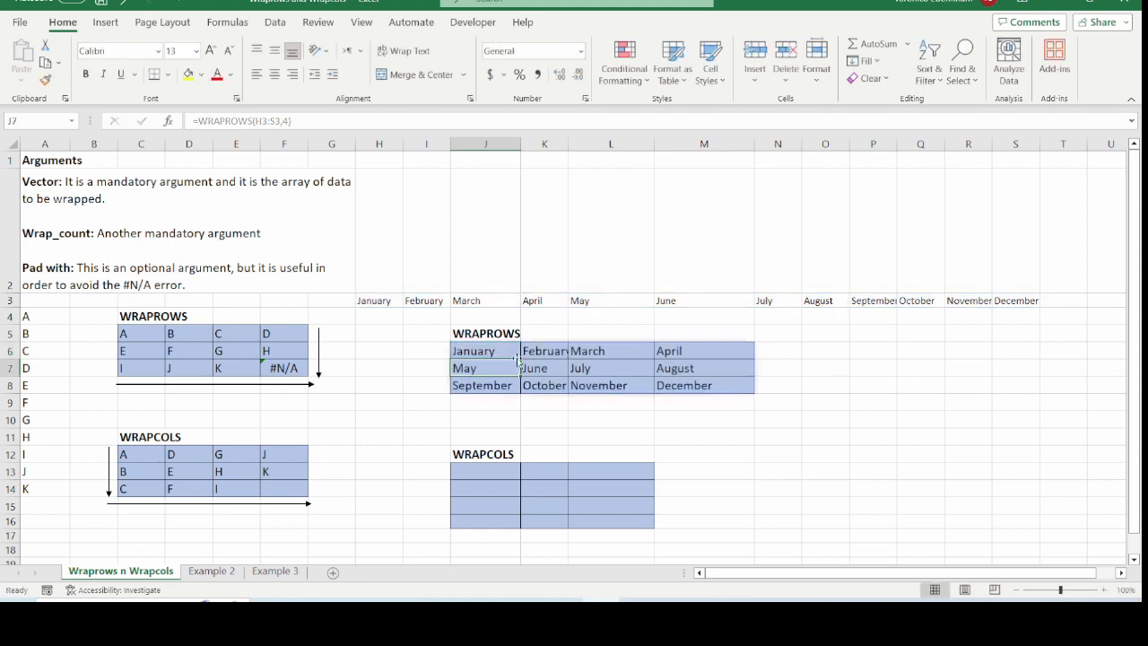
# Inspect the cells of the wrapped month grid
pyautogui.click(484, 350)
pyautogui.click(543, 351)
pyautogui.click(615, 351)
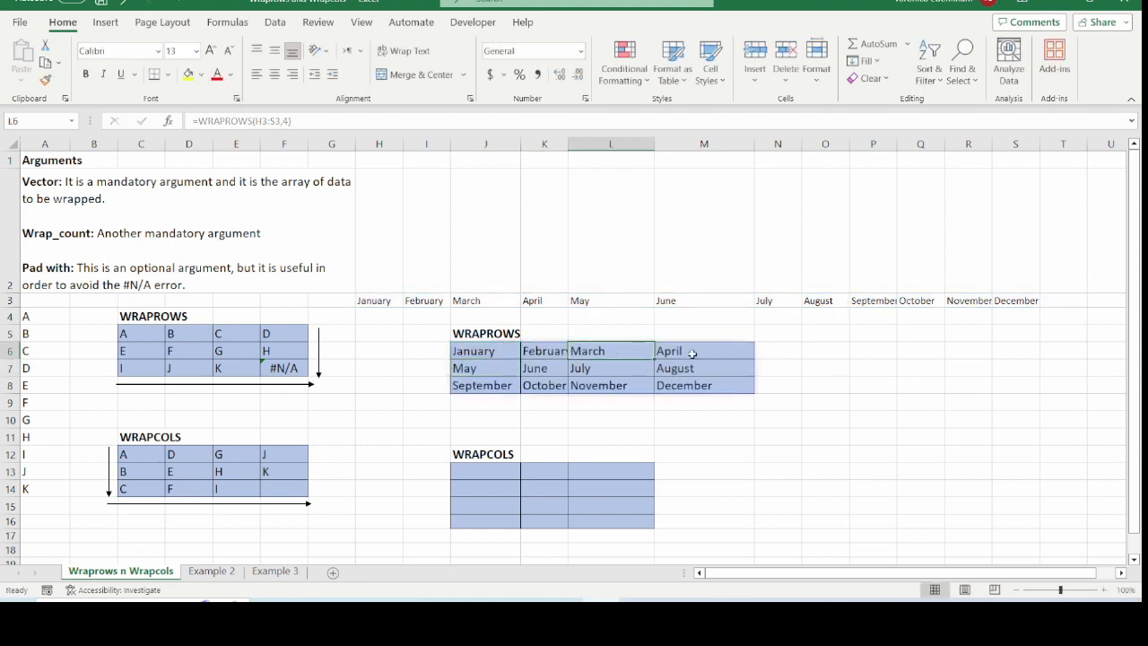
# Step through each month cell of the WRAPROWS result grid to compare it with the formula
pyautogui.click(690, 351)
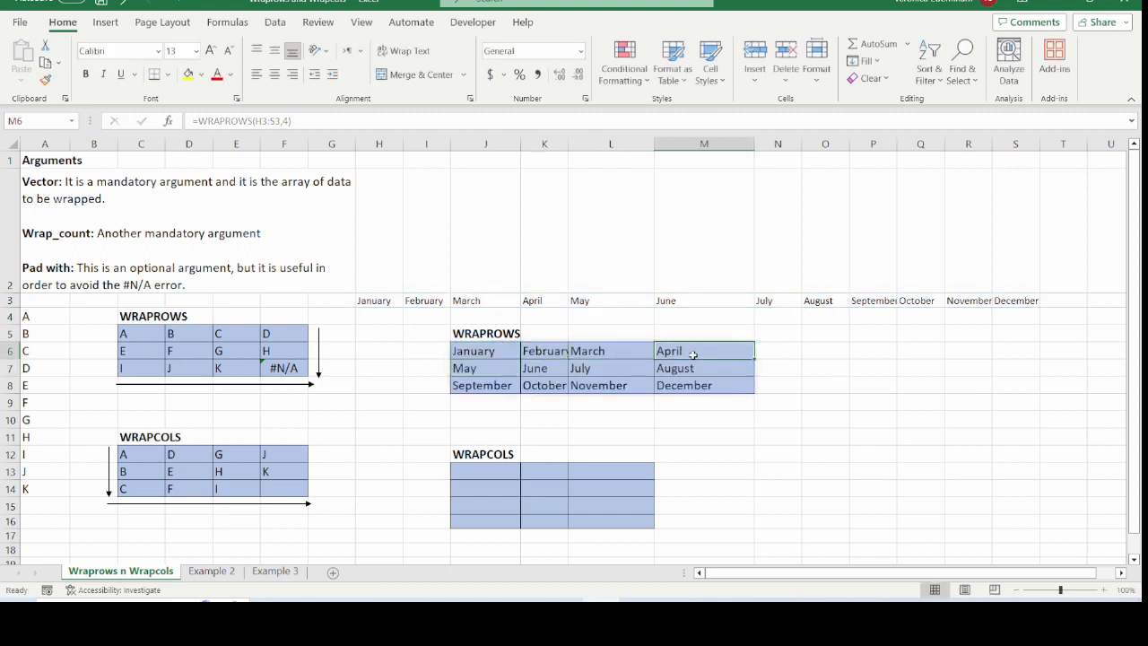
pyautogui.click(484, 371)
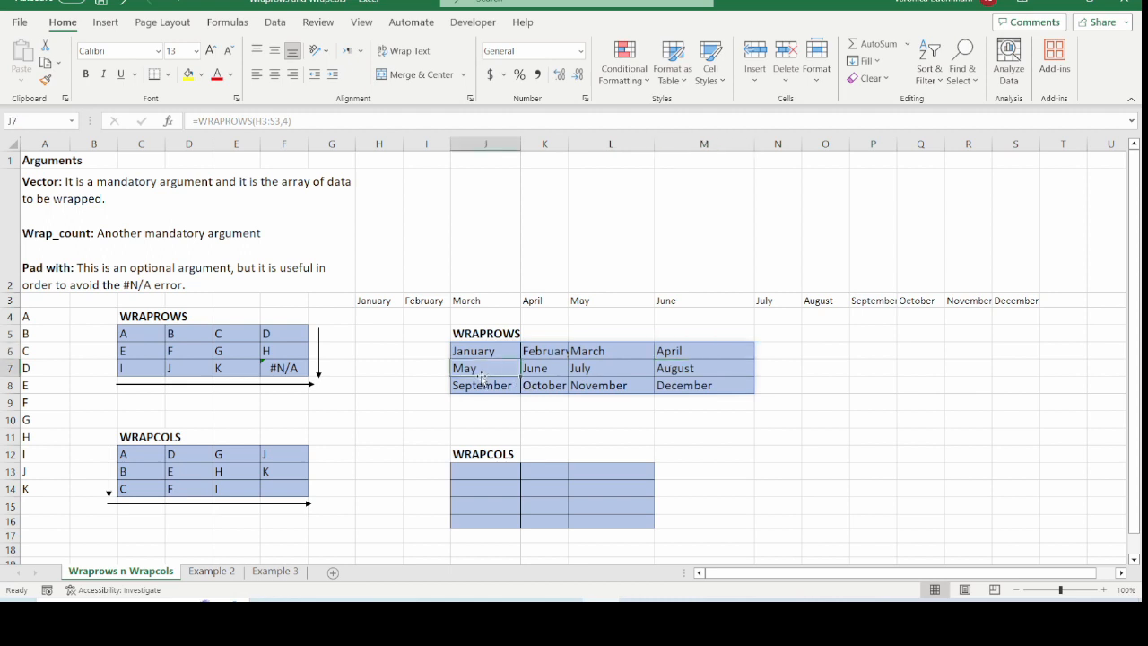
pyautogui.click(552, 371)
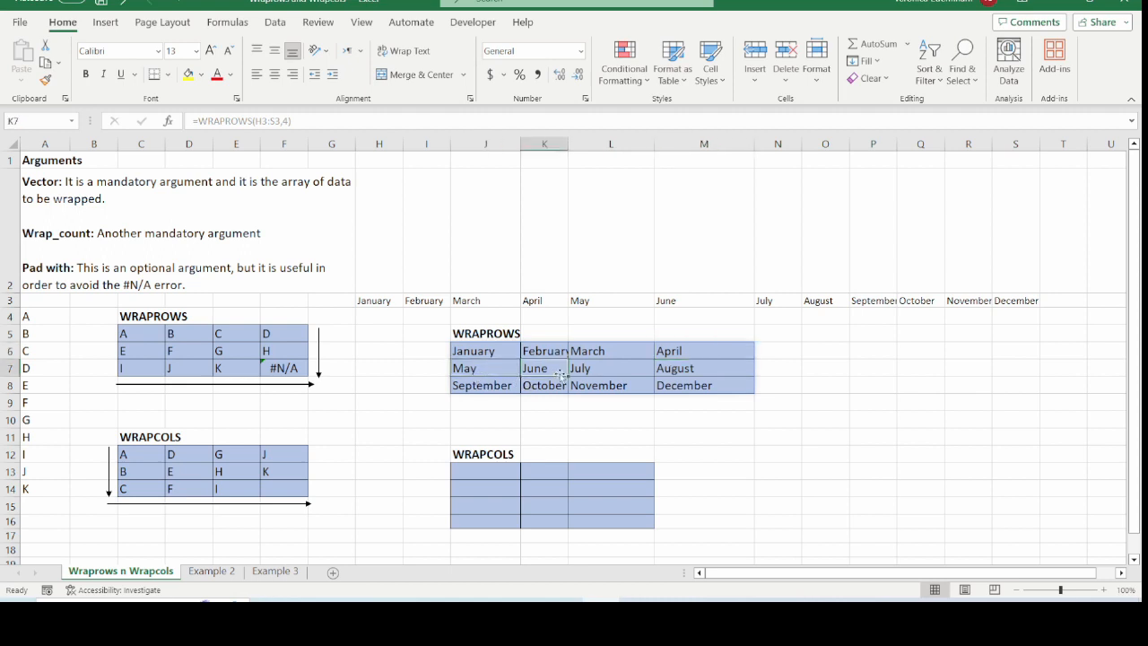
pyautogui.click(610, 371)
pyautogui.click(677, 370)
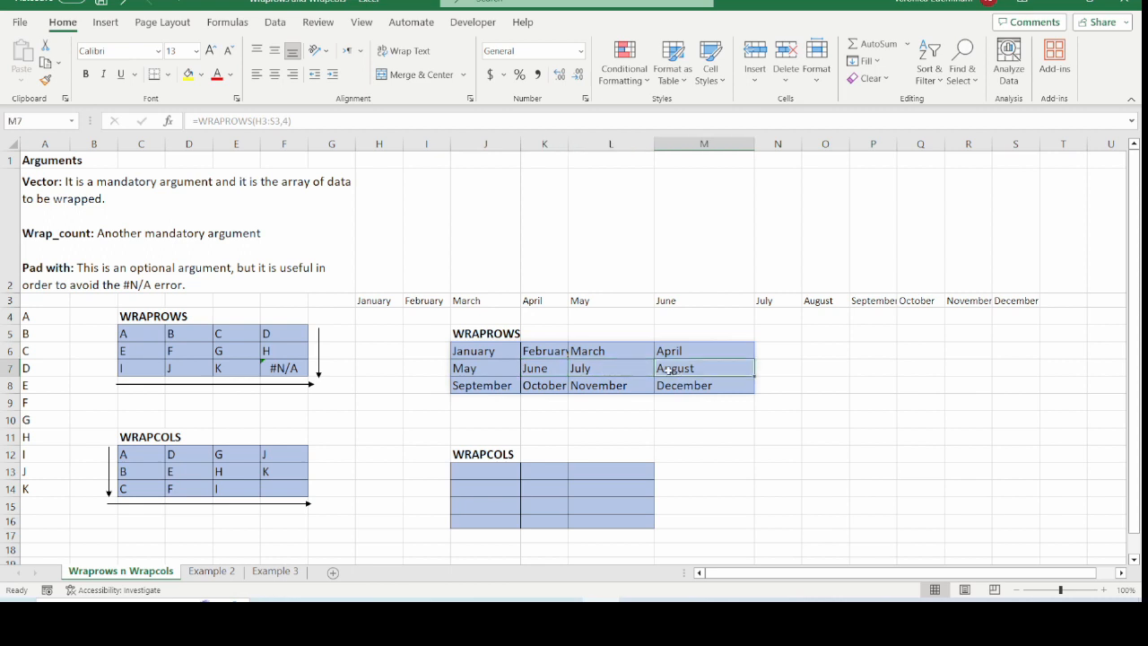
pyautogui.click(485, 384)
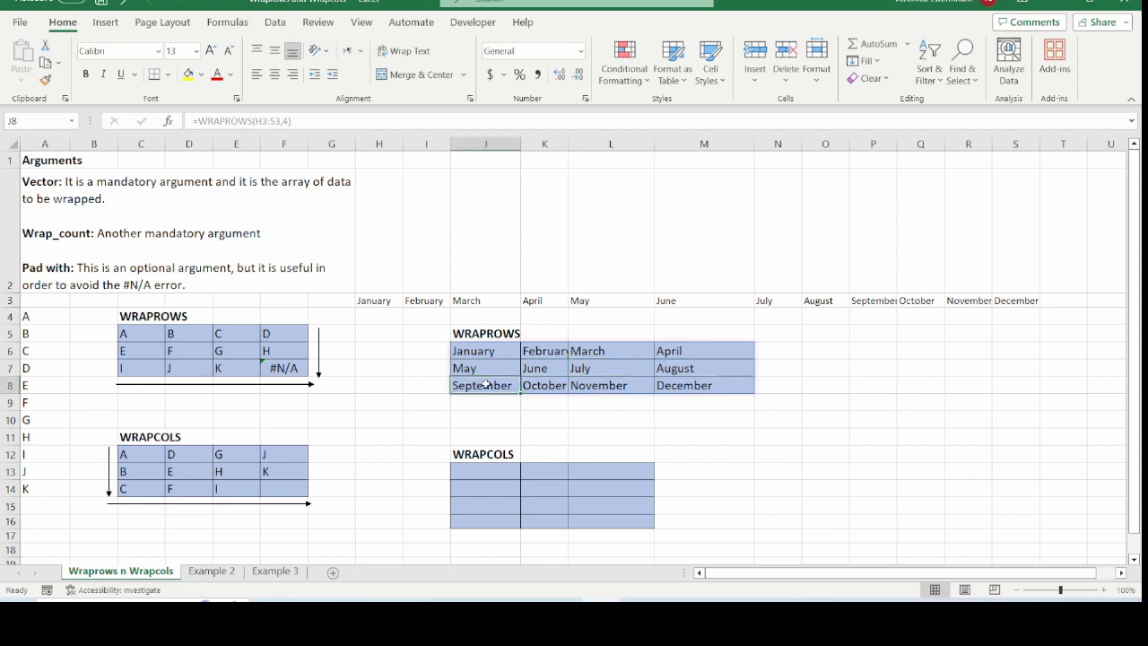
# Enter =WRAPCOLS(H3:S3,4,"") in J13 to wrap the months into columns of four
pyautogui.click(470, 468)
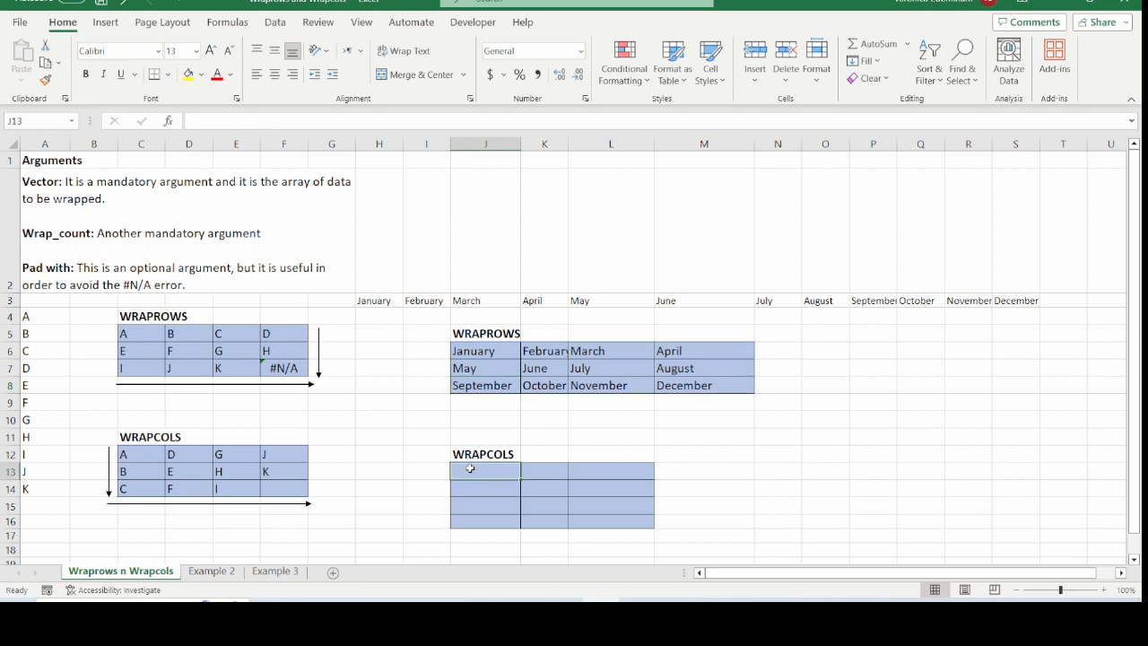
pyautogui.write('=')
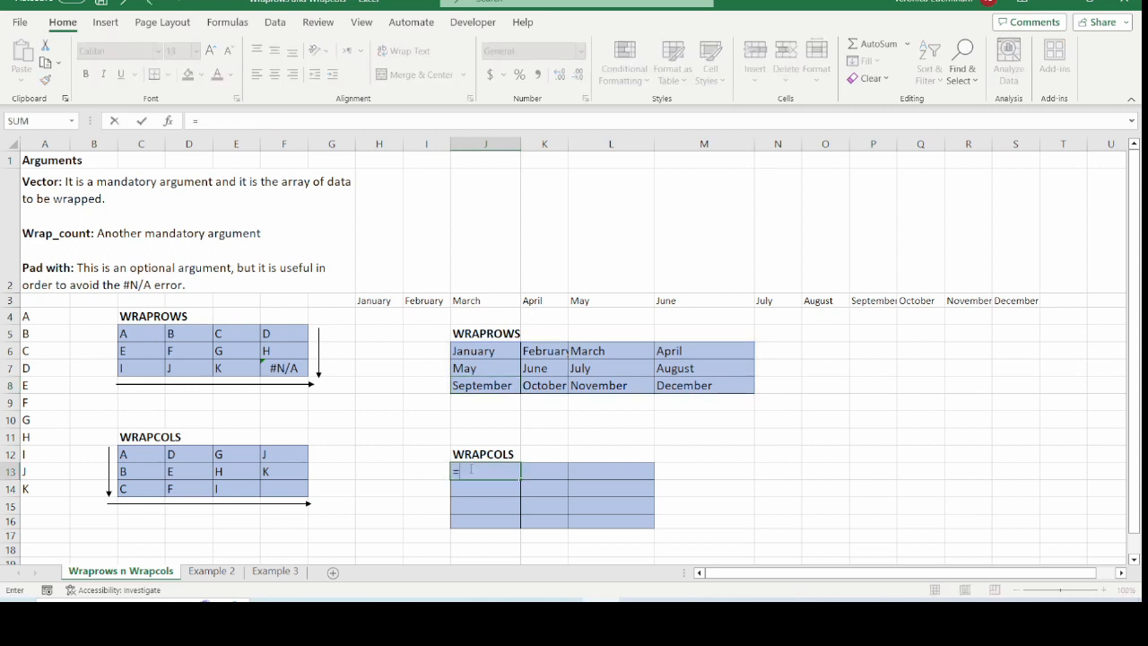
pyautogui.write('wrapcols')
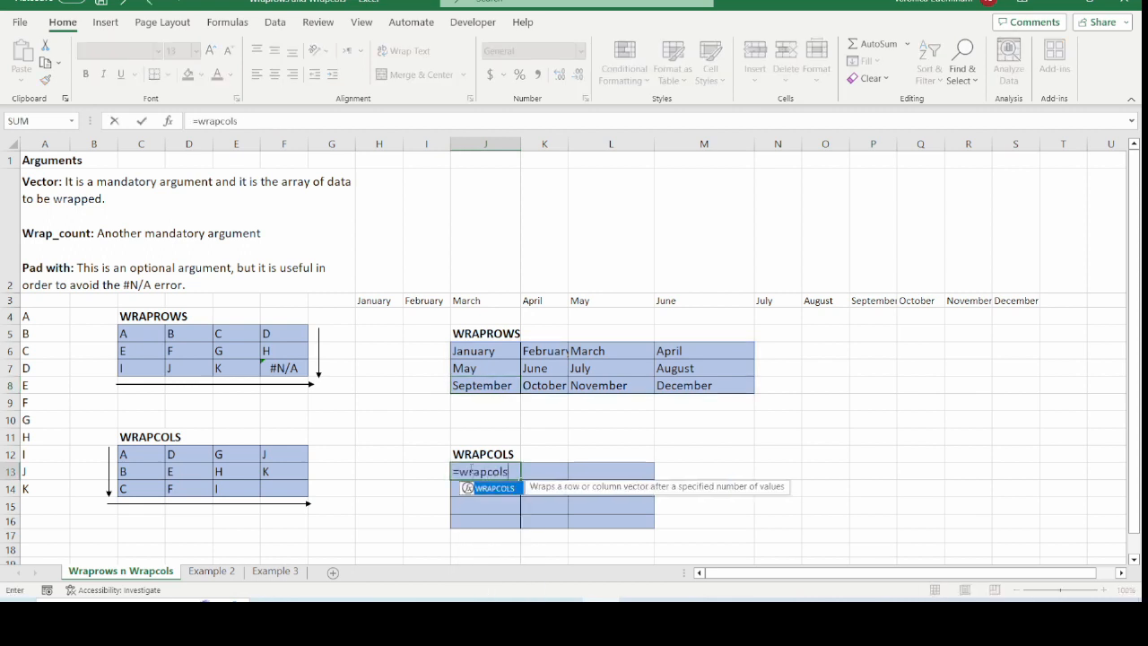
pyautogui.write('(')
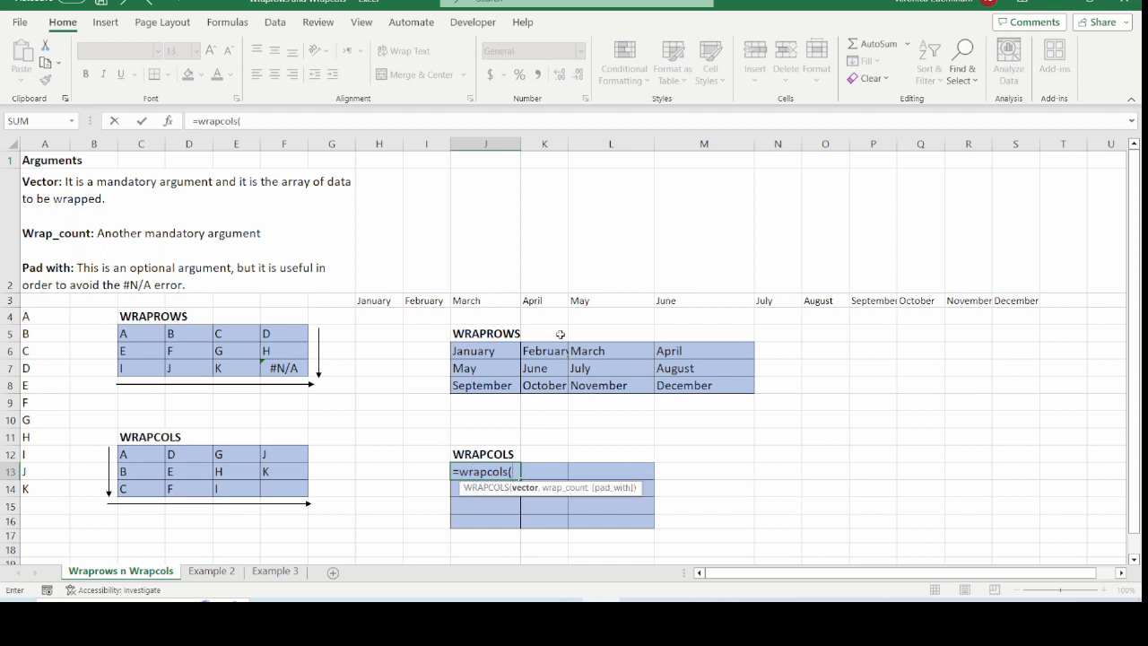
pyautogui.moveTo(381, 301); pyautogui.dragTo(991, 297)
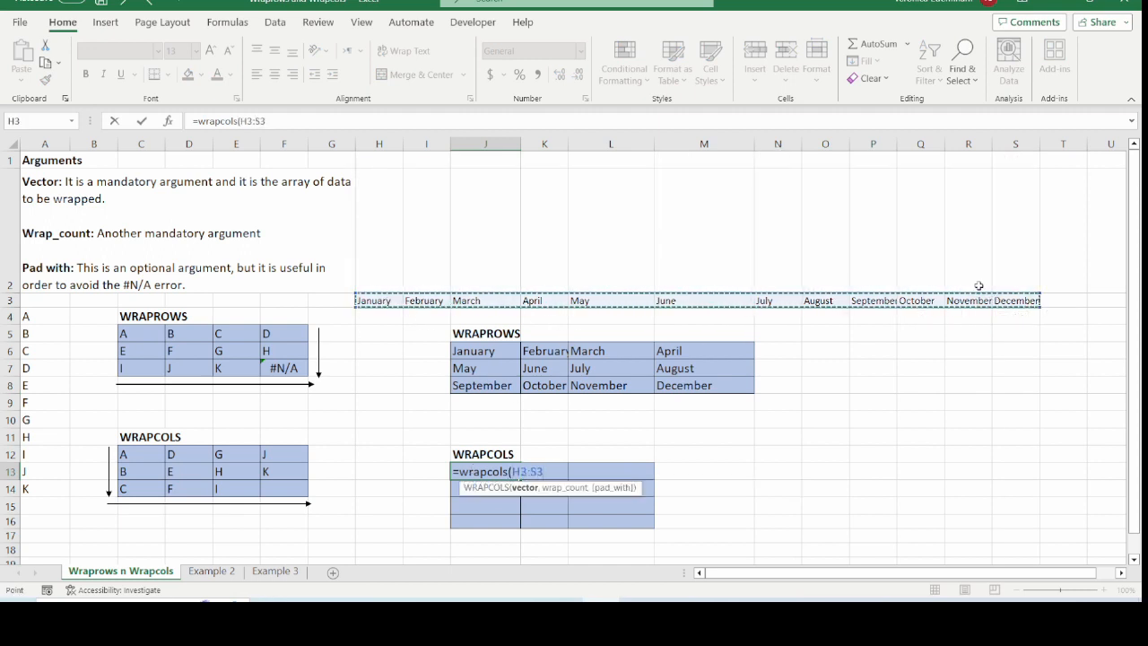
pyautogui.write(',4')
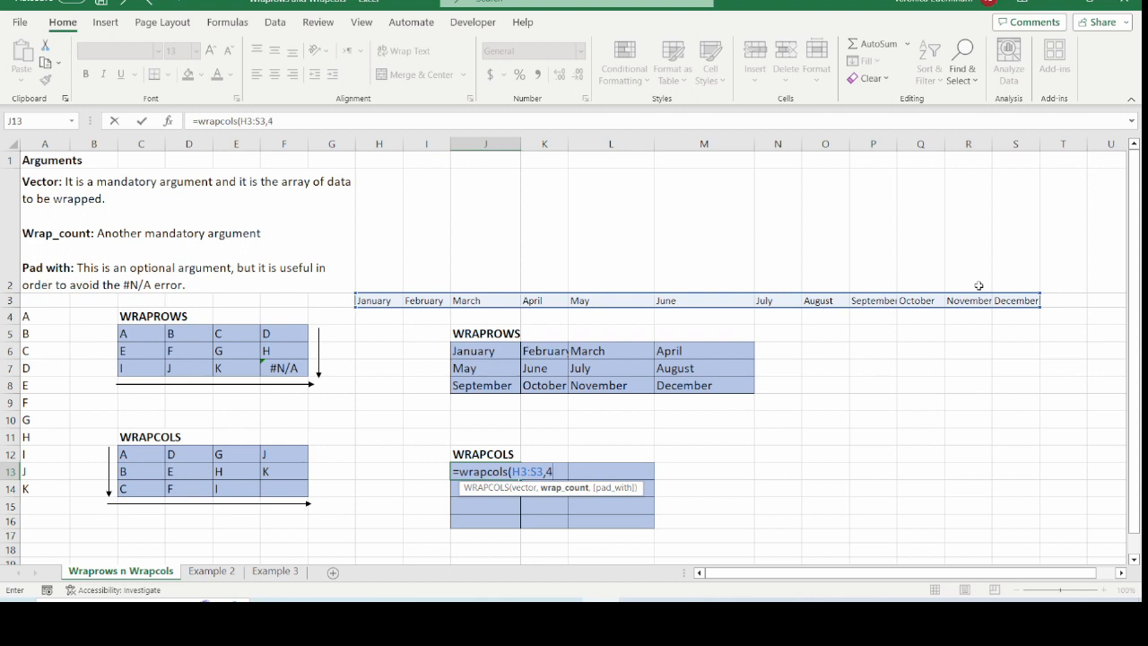
pyautogui.write(',""')
pyautogui.write(')')
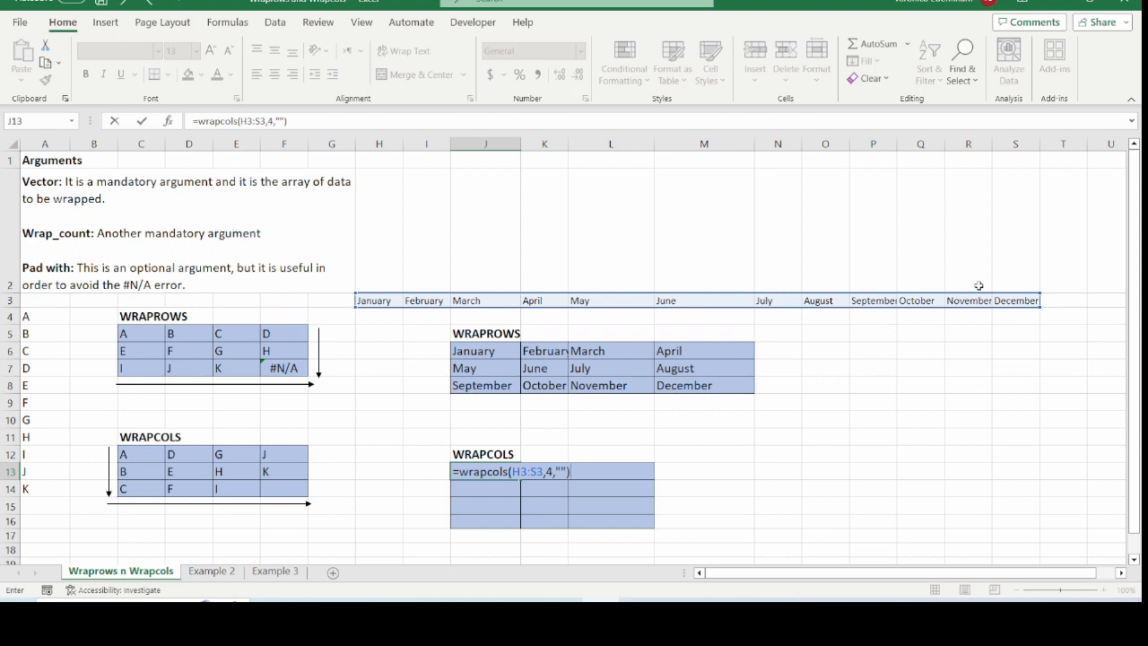
pyautogui.press('Return')
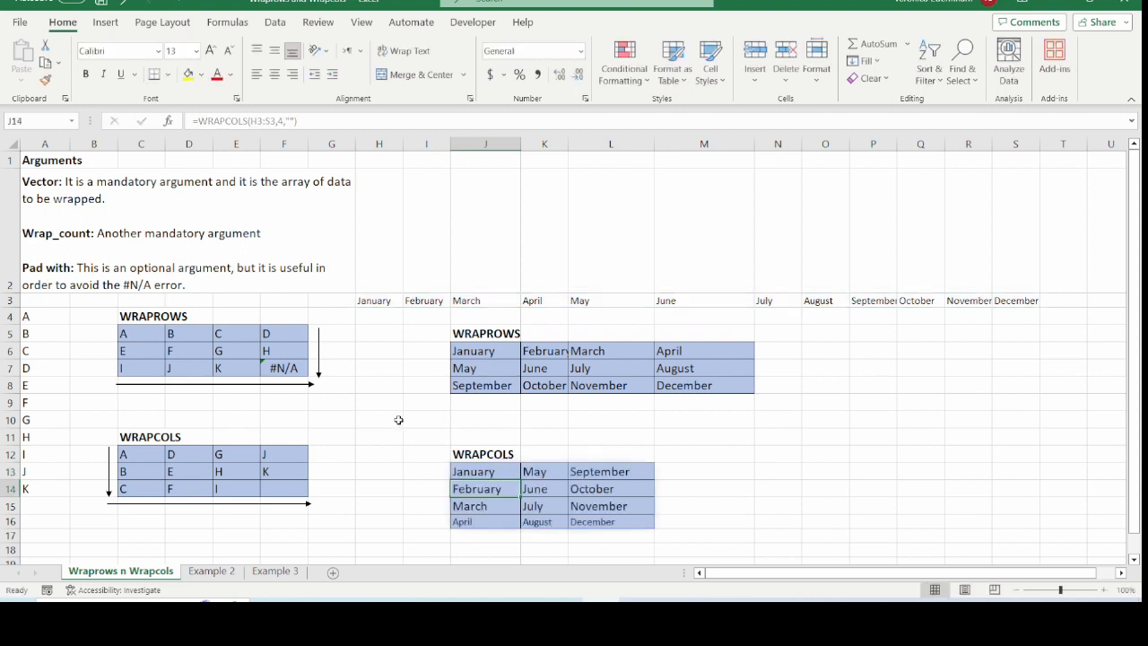
# Open the Example 2 sheet and examine the flower source list in A4:A21
pyautogui.click(214, 571)
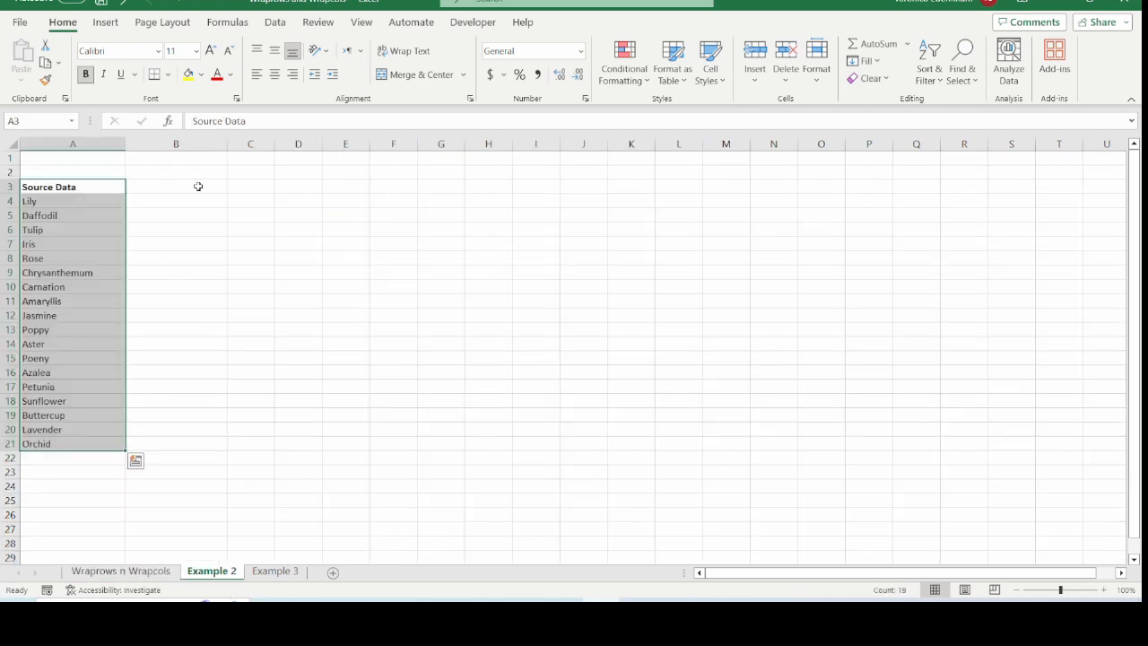
pyautogui.click(197, 187)
pyautogui.click(249, 188)
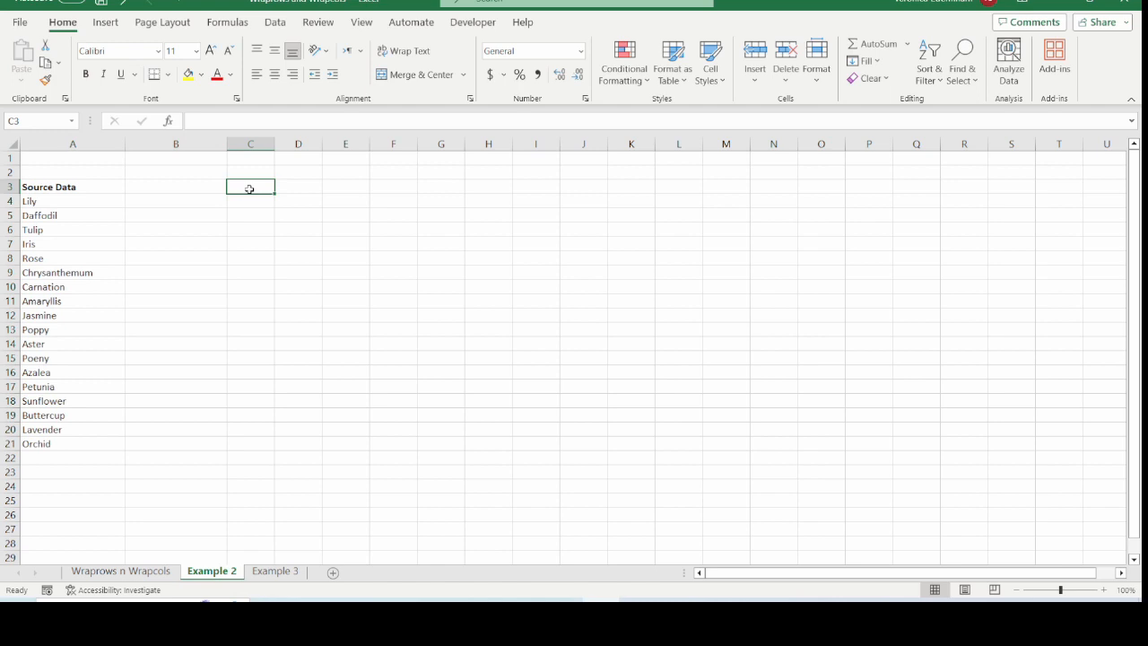
pyautogui.moveTo(107, 207); pyautogui.dragTo(65, 441)
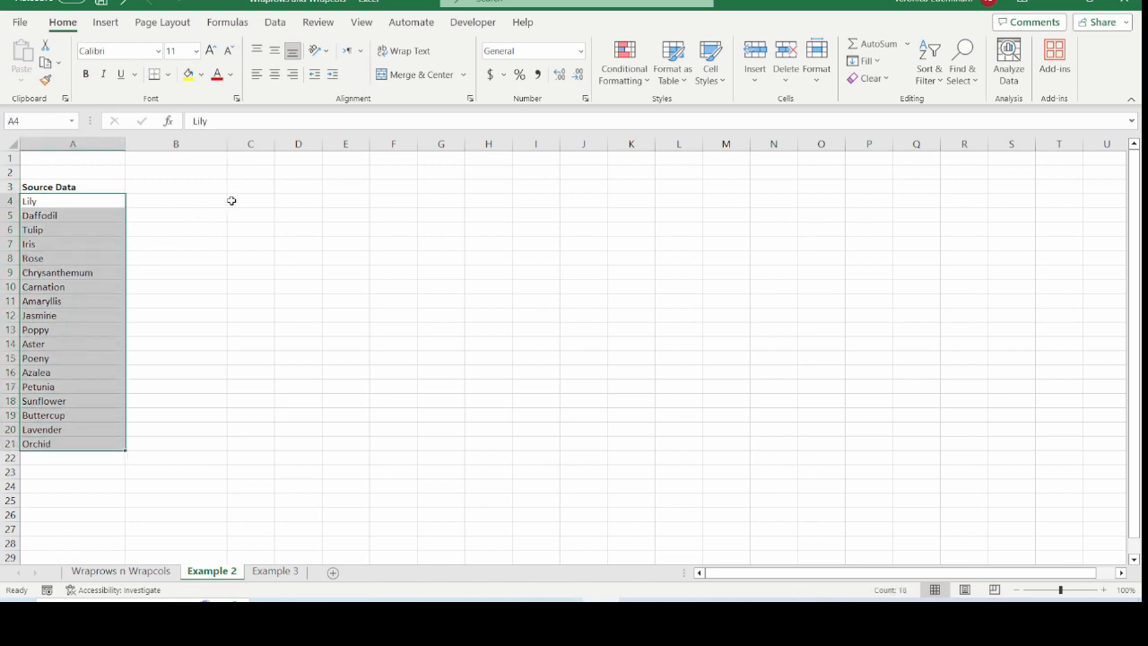
pyautogui.click(259, 201)
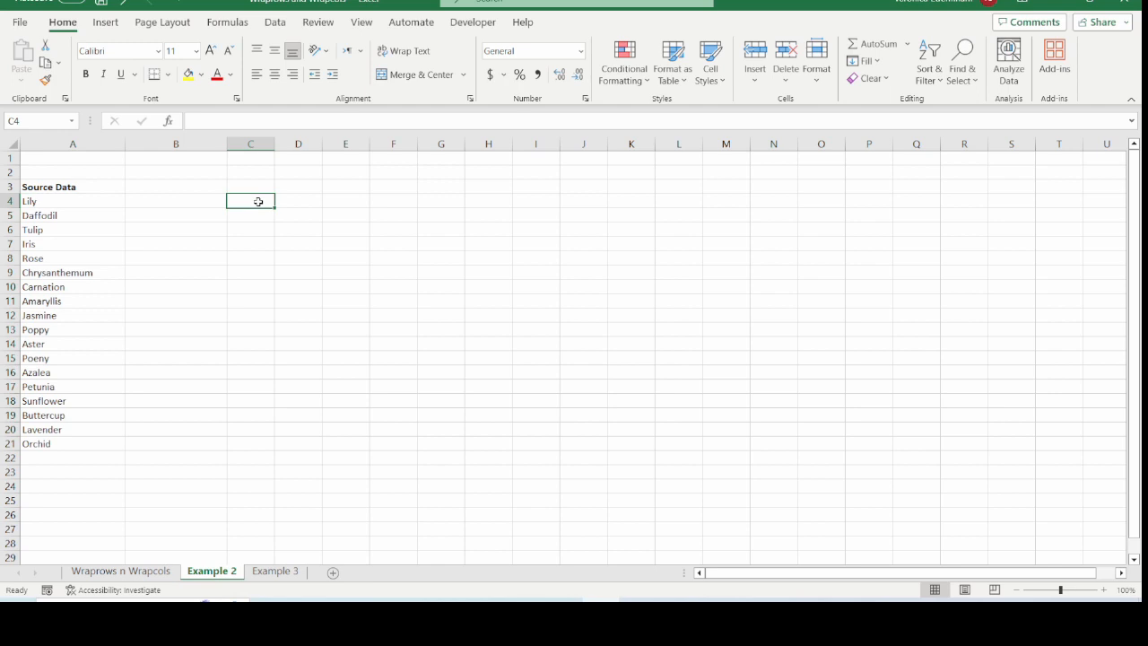
pyautogui.moveTo(69, 200); pyautogui.dragTo(74, 443)
pyautogui.click(252, 185)
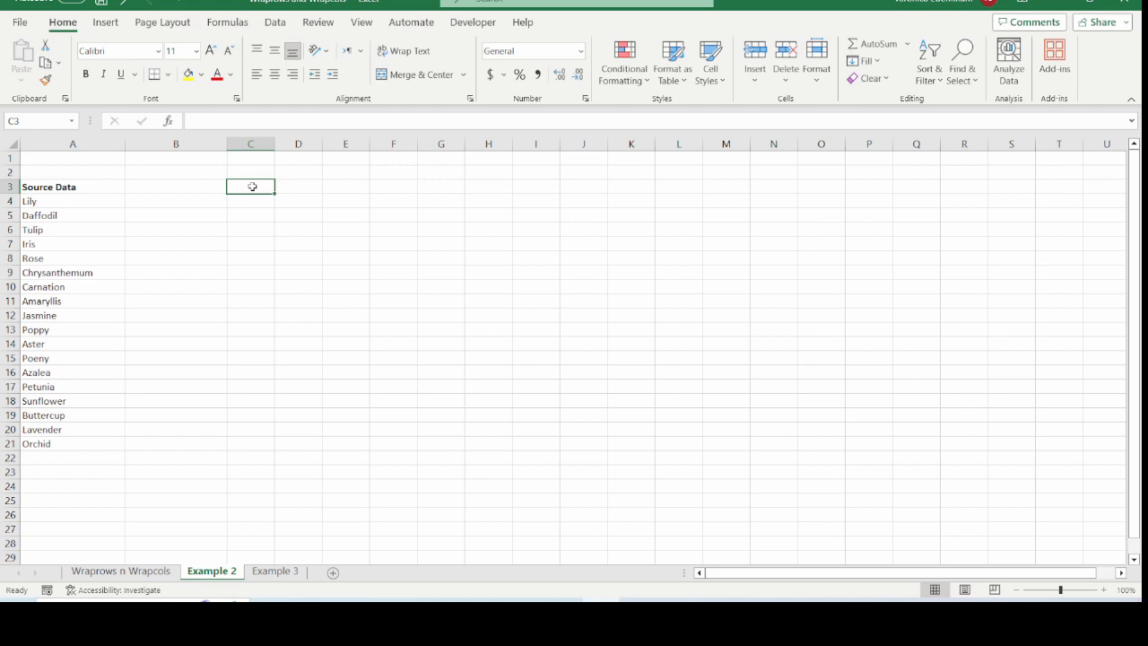
pyautogui.moveTo(252, 186); pyautogui.dragTo(344, 294)
pyautogui.click(255, 187)
pyautogui.moveTo(252, 186); pyautogui.dragTo(323, 191)
# Enter =WRAPROWS(A4:A21,3,"x") in C3 to wrap the flowers into rows of three
pyautogui.click(243, 185)
pyautogui.write('=wrap')
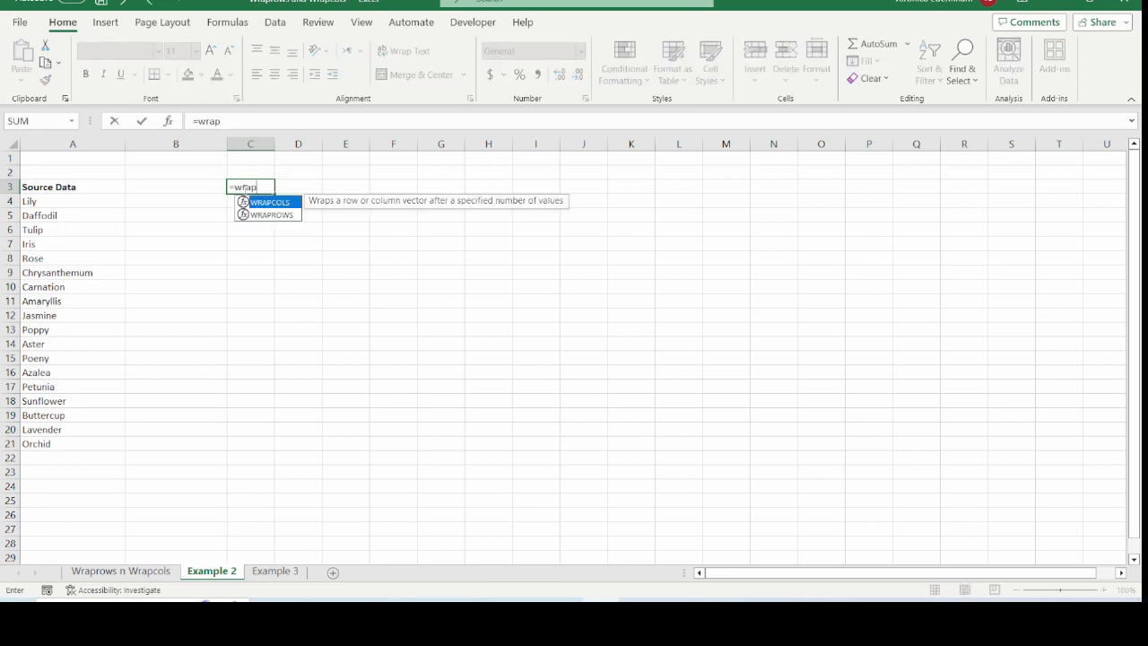
pyautogui.write('rows(')
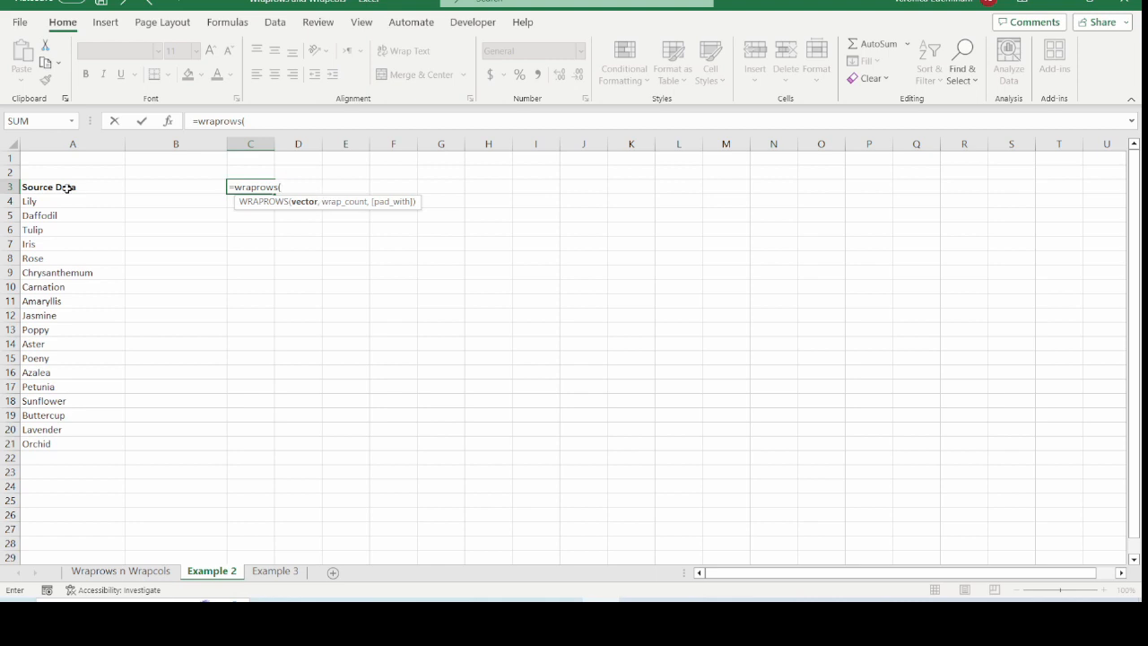
pyautogui.moveTo(68, 207); pyautogui.dragTo(44, 445)
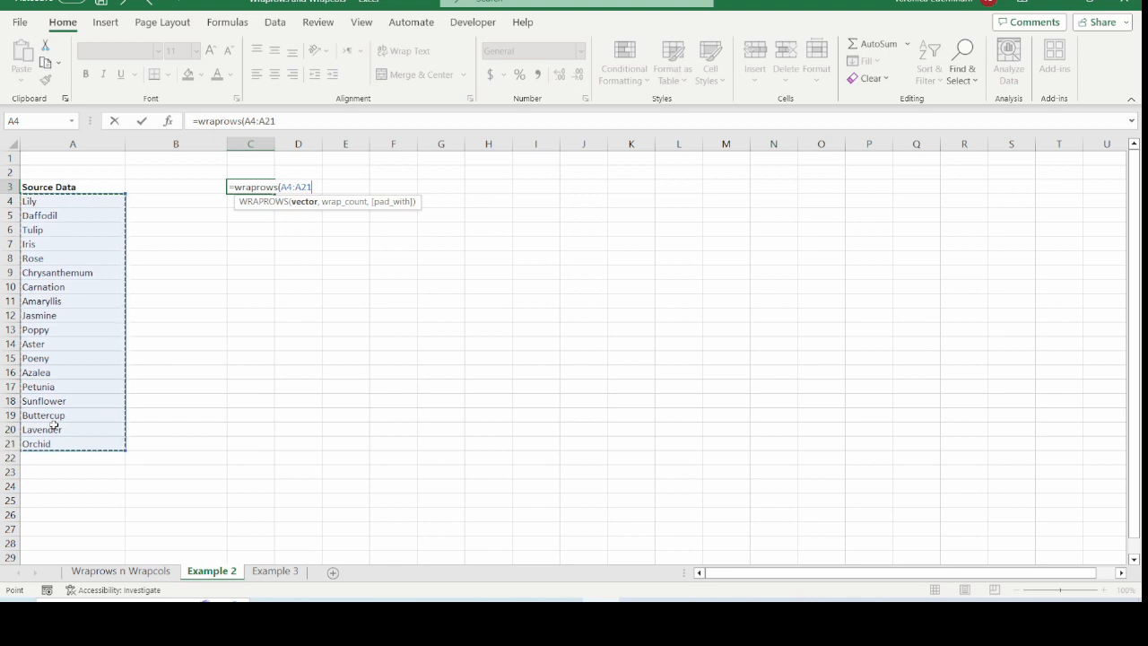
pyautogui.write(',')
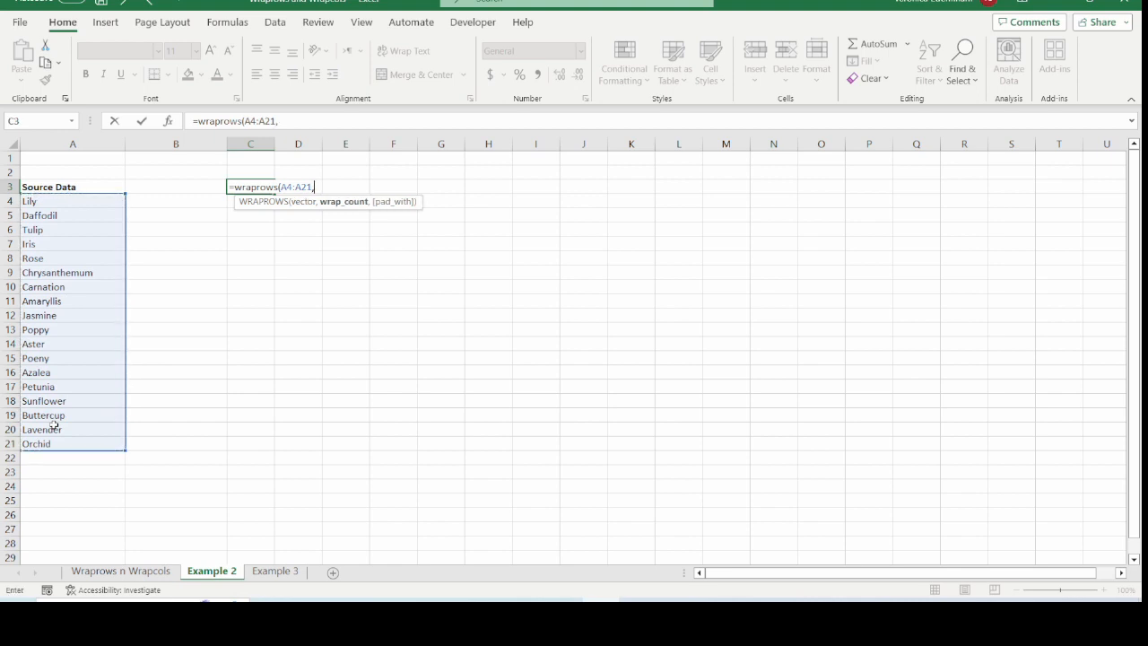
pyautogui.write('3')
pyautogui.write(',')
pyautogui.write('""')
pyautogui.press('BackSpace')
pyautogui.press('BackSpace')
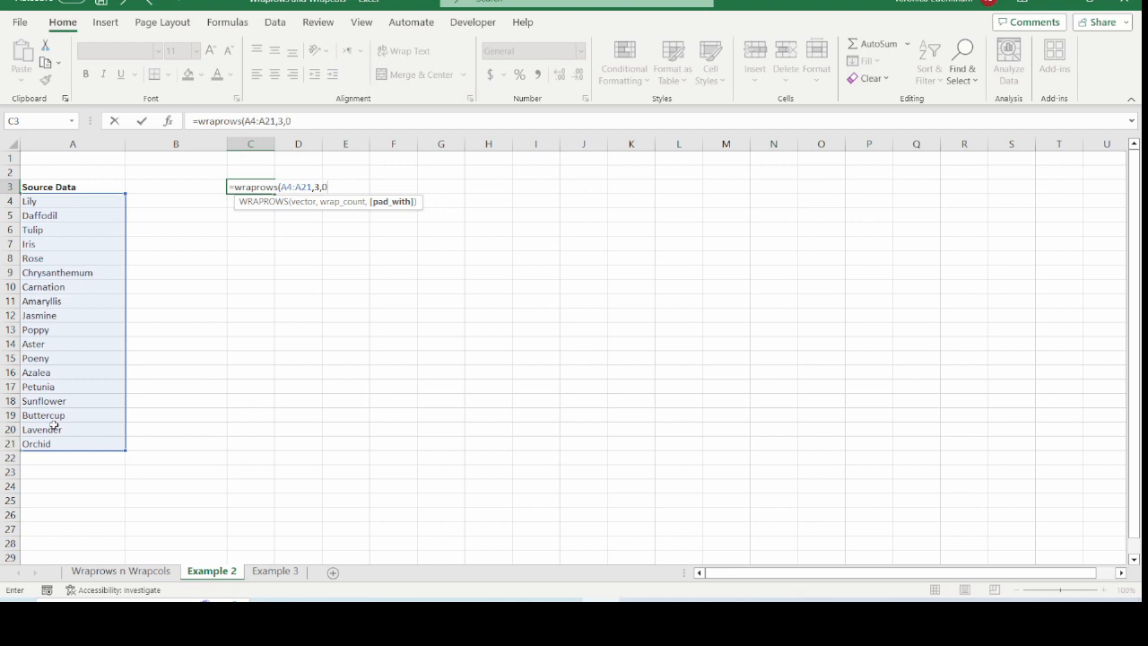
pyautogui.write('x')
pyautogui.press('BackSpace')
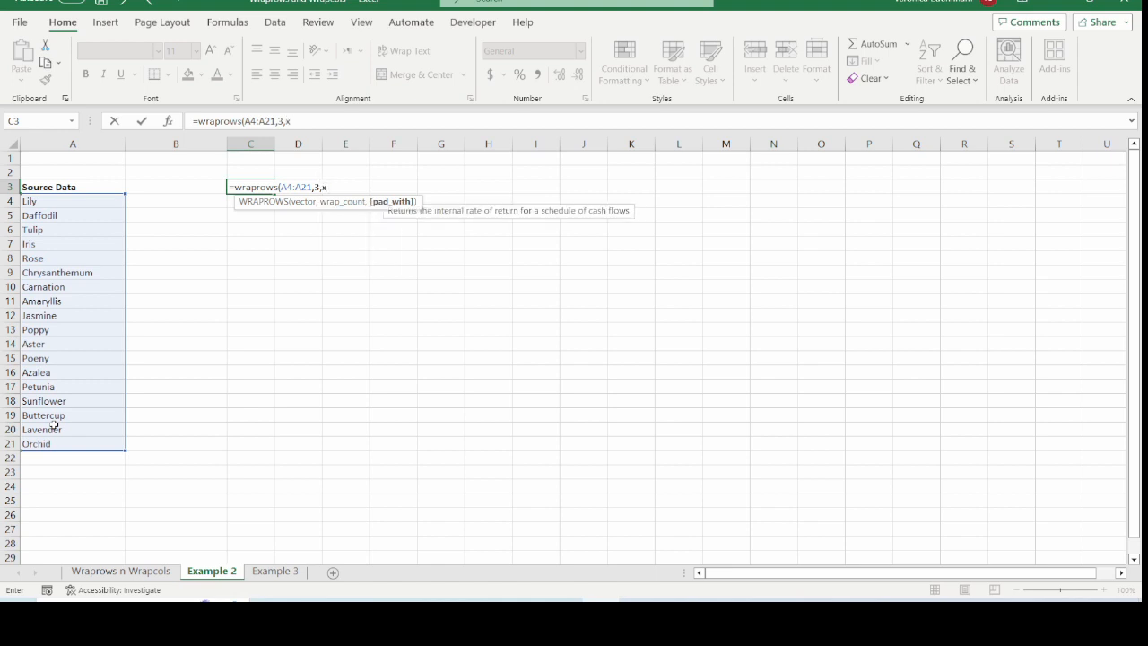
pyautogui.write('"x')
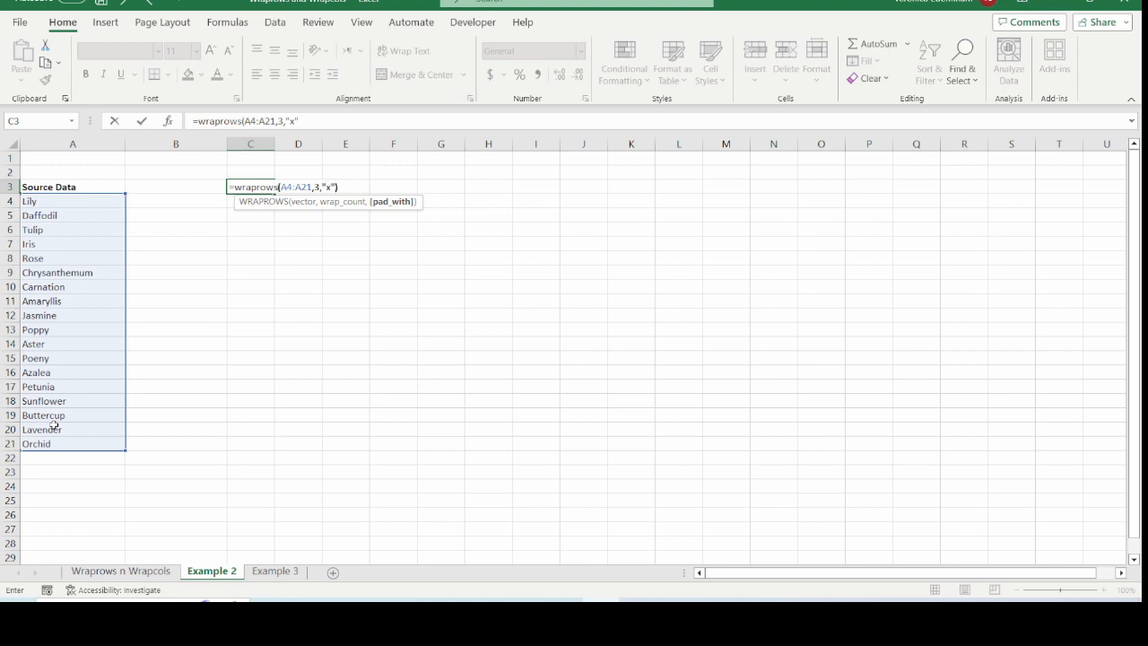
pyautogui.write('")')
pyautogui.press('Return')
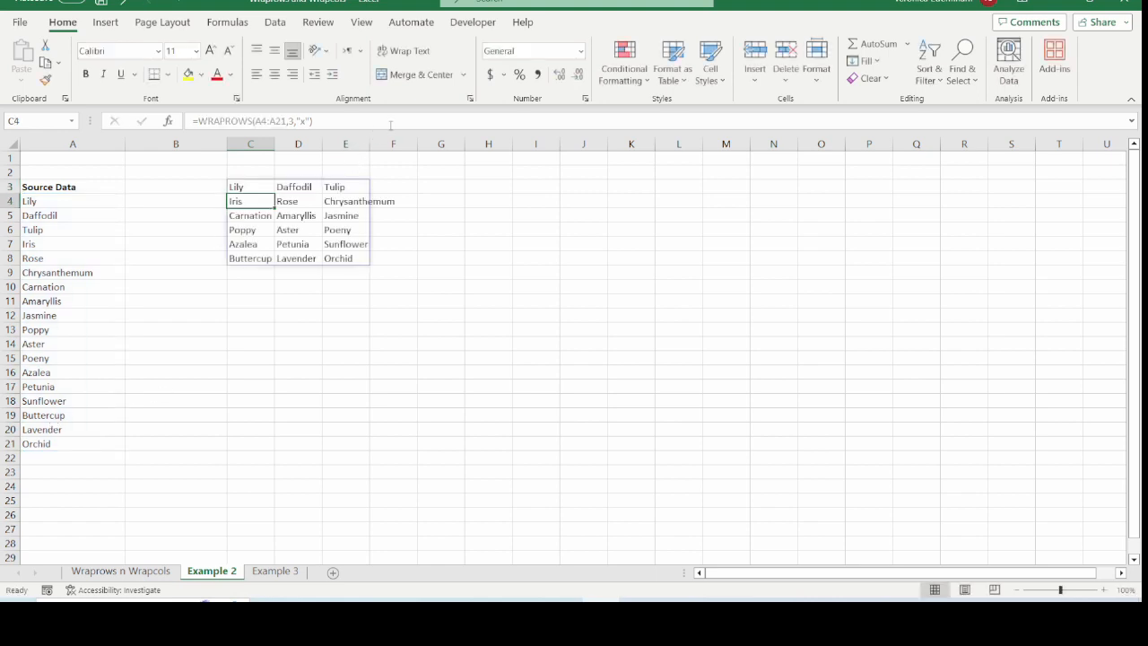
# Widen column E to fit the flower names and select the whole spilled flower grid
pyautogui.moveTo(369, 146); pyautogui.dragTo(422, 148)
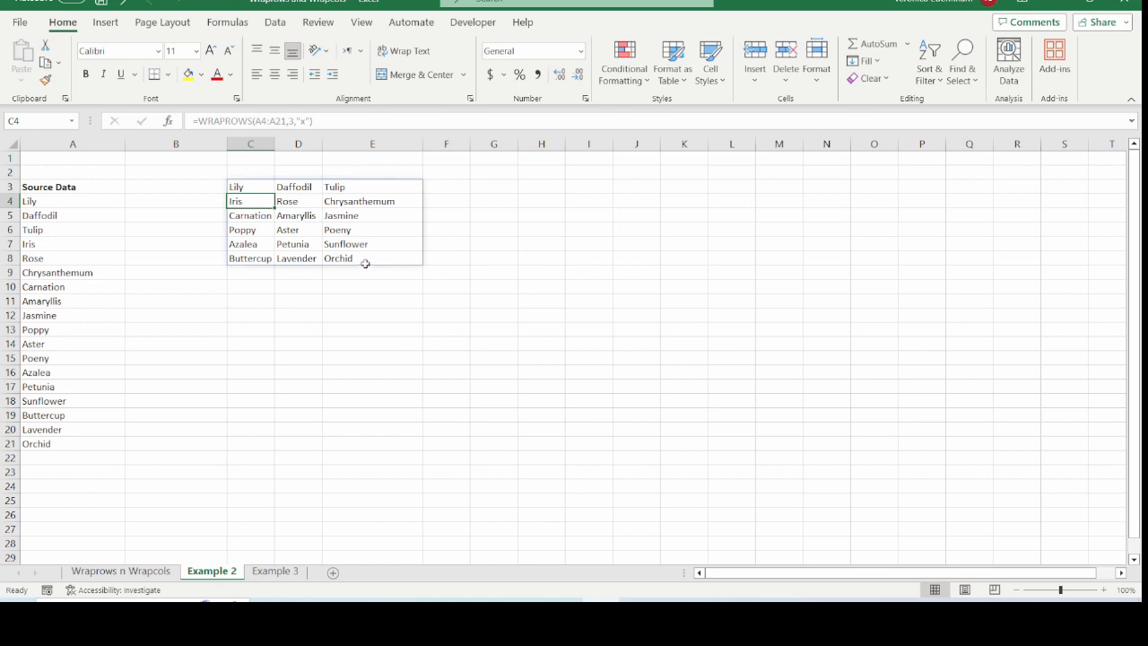
pyautogui.click(365, 257)
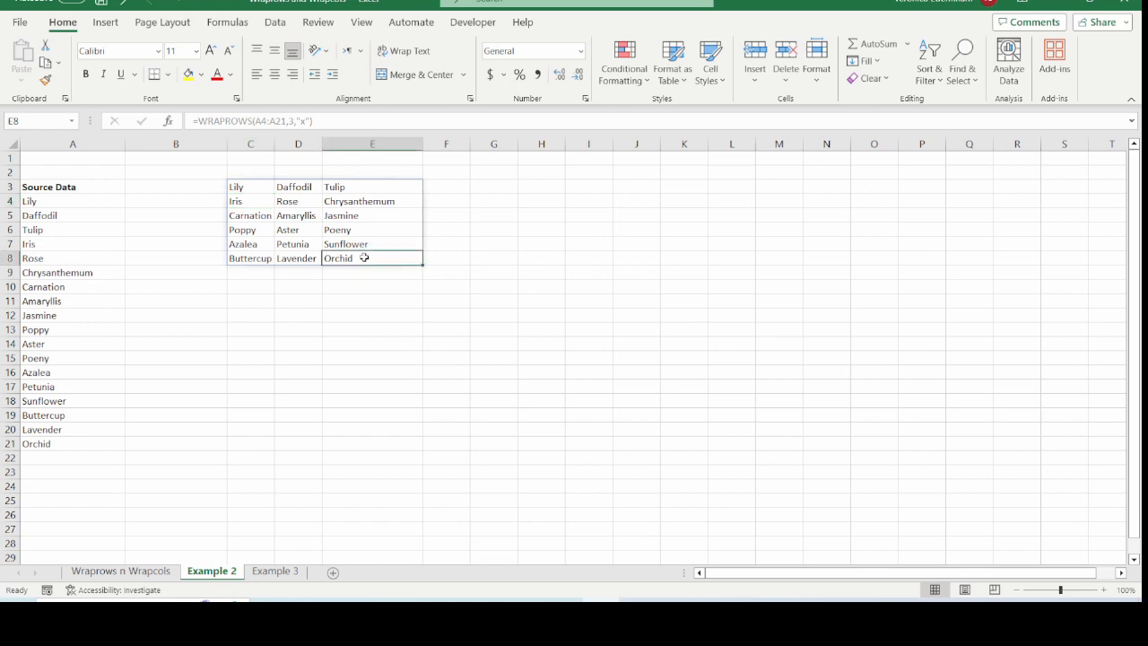
pyautogui.hotkey('ctrl', 'a')
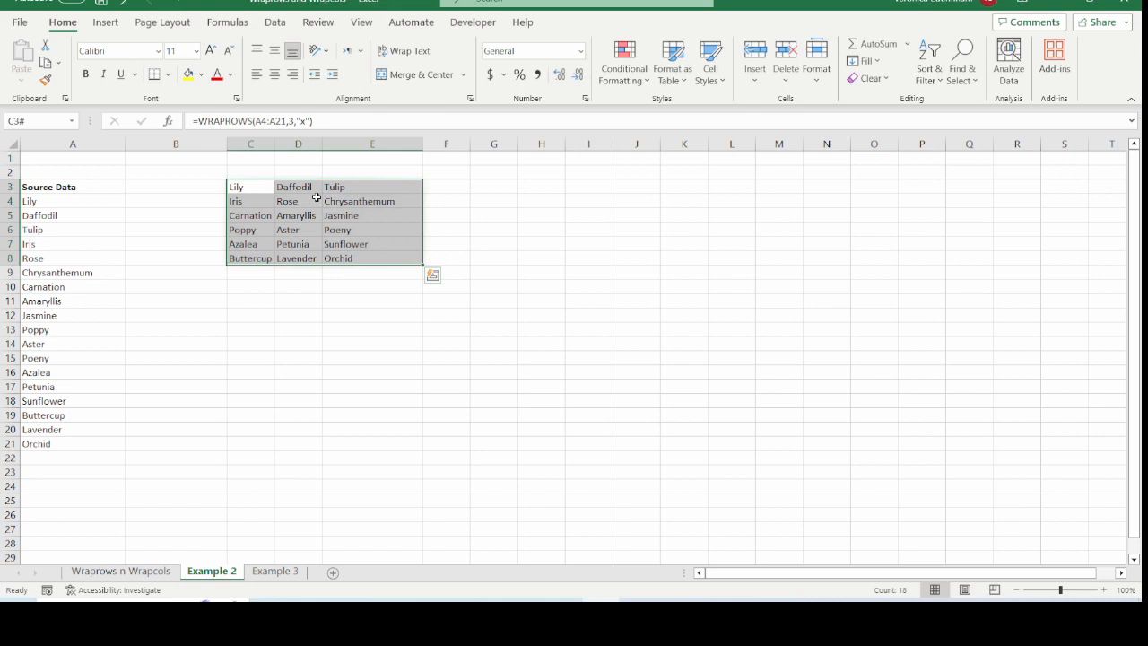
pyautogui.click(243, 186)
# Switch to the Example 3 sheet and examine the flower, price and date records in column A
pyautogui.hotkey('ctrl', 'pagedown')
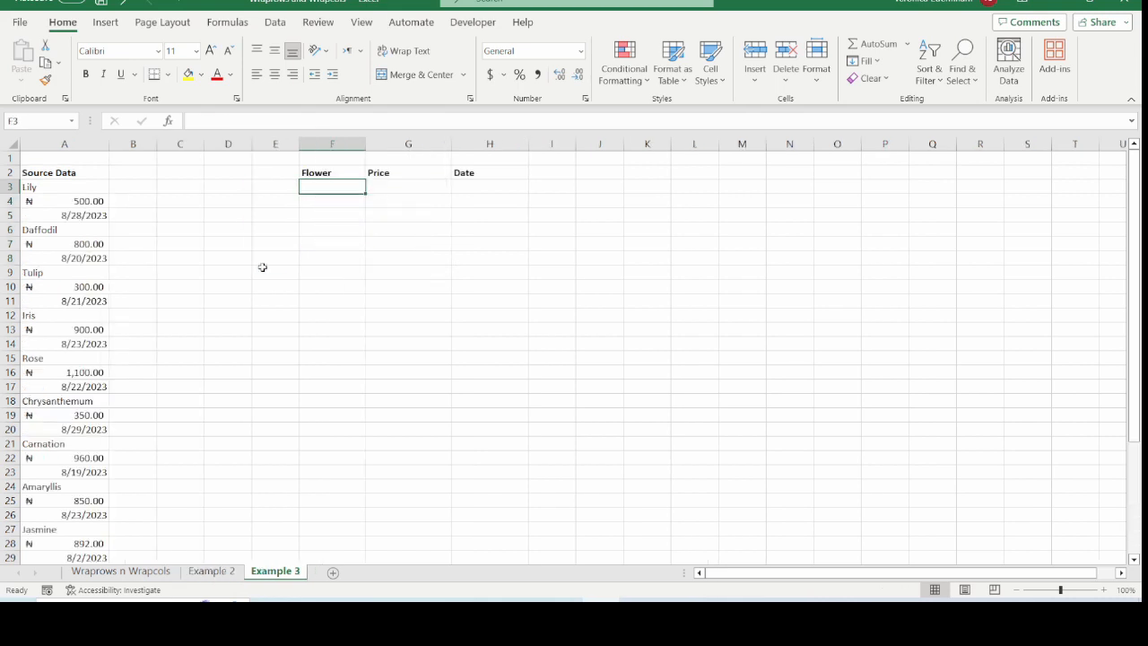
pyautogui.click(71, 188)
pyautogui.hotkey('ctrl', 'shift', 'Down')
pyautogui.click(59, 186)
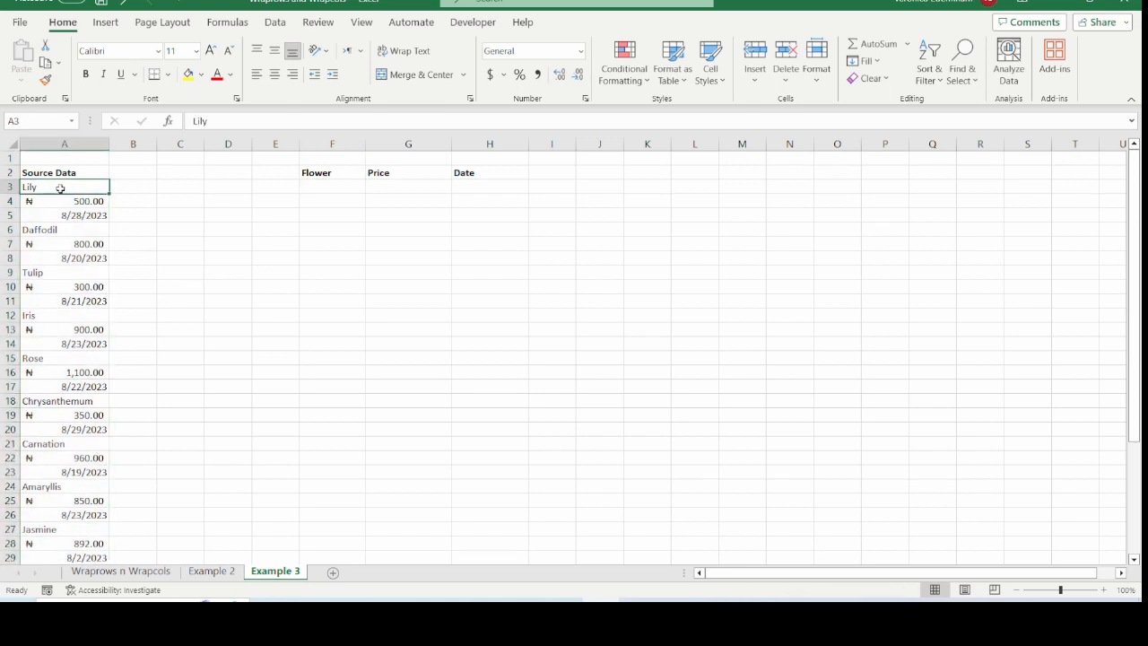
pyautogui.click(53, 203)
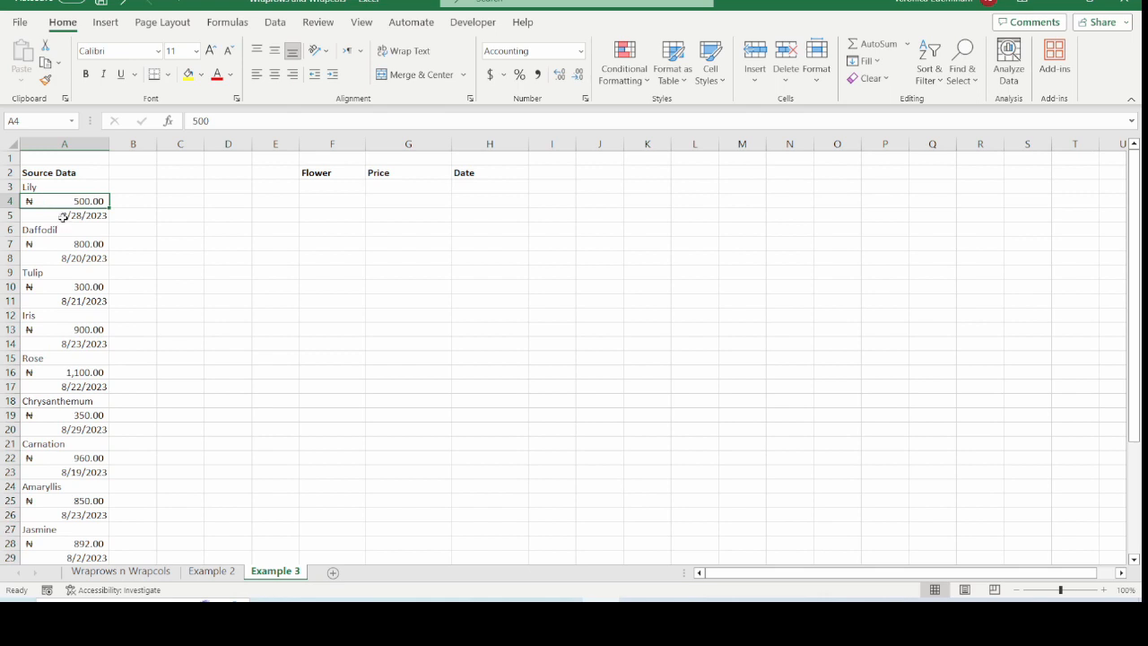
pyautogui.click(63, 218)
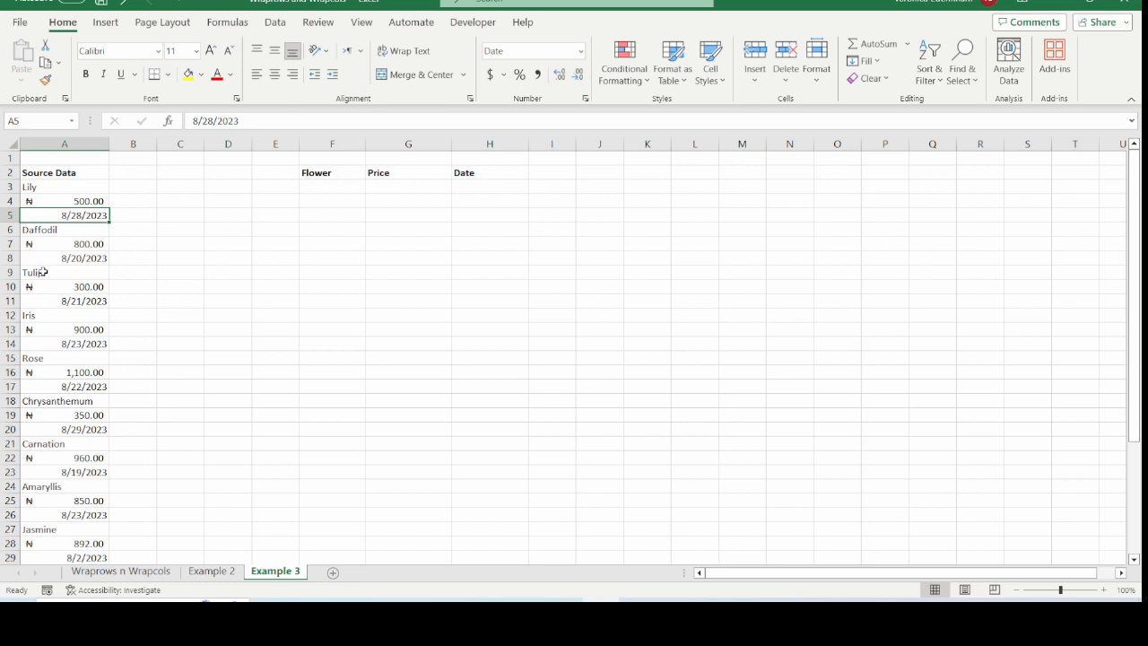
# Enter =WRAPROWS(A3:A32,3,"x") in F3 to wrap the records into flower, price and date rows
pyautogui.click(346, 188)
pyautogui.write('=')
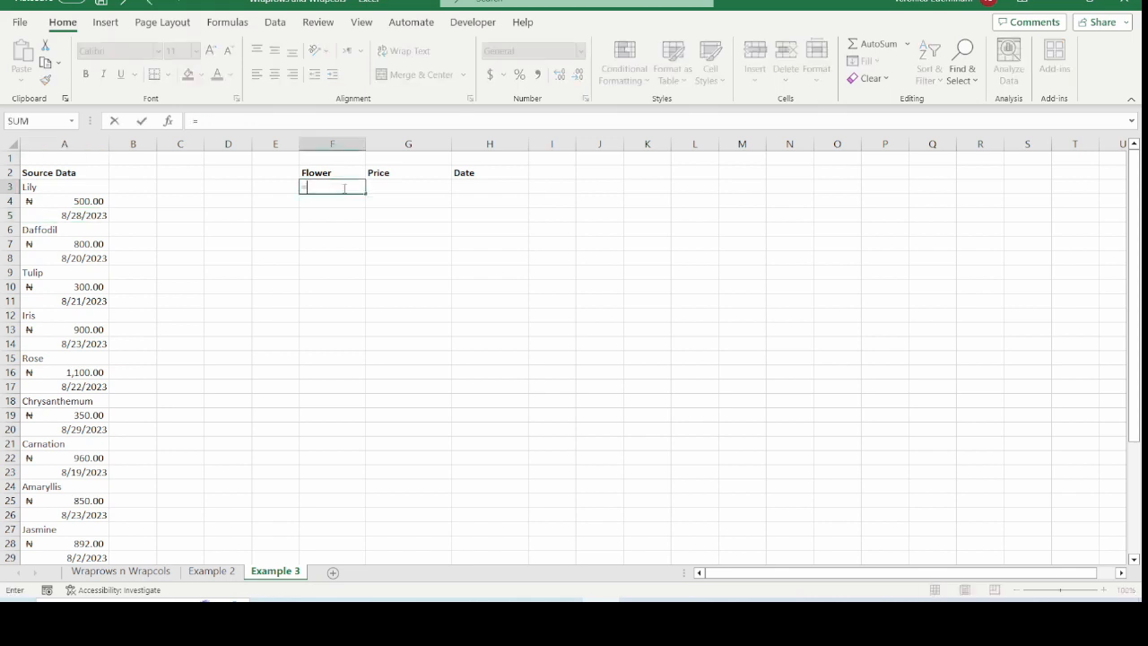
pyautogui.write('wrap')
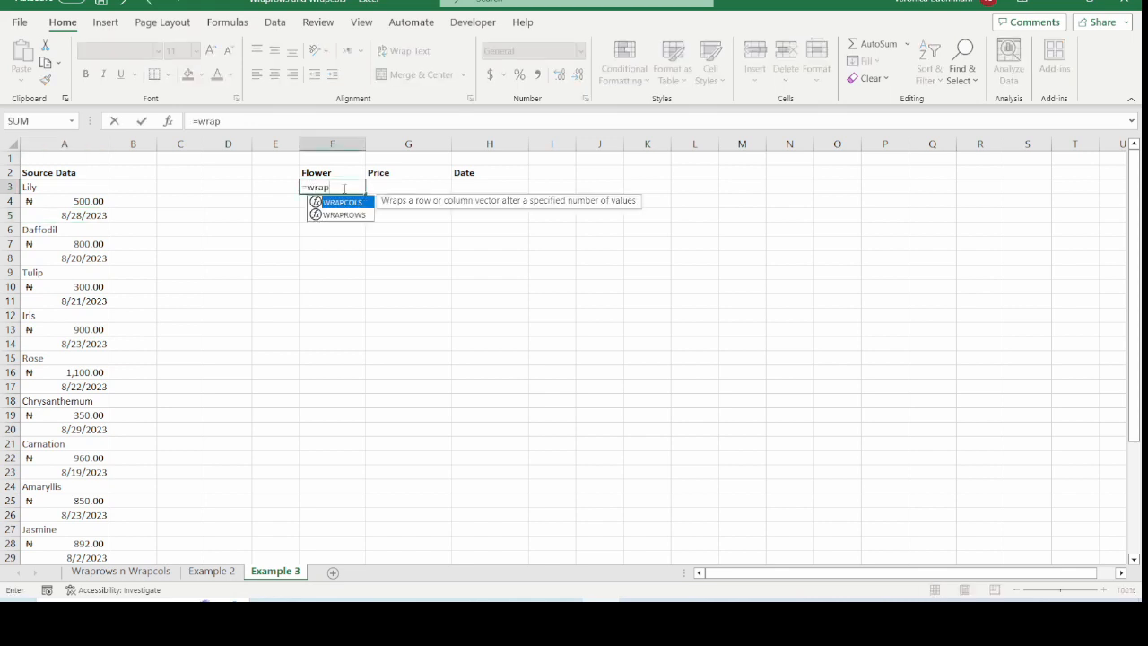
pyautogui.write('rows(')
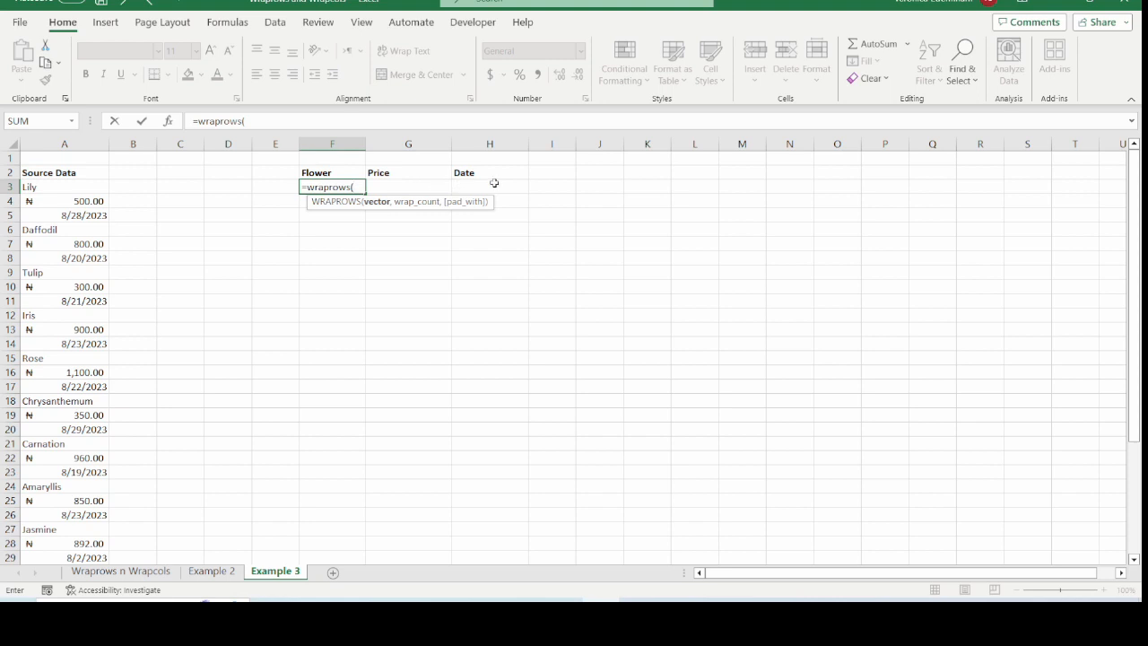
pyautogui.moveTo(59, 186); pyautogui.dragTo(94, 520)
pyautogui.write(',')
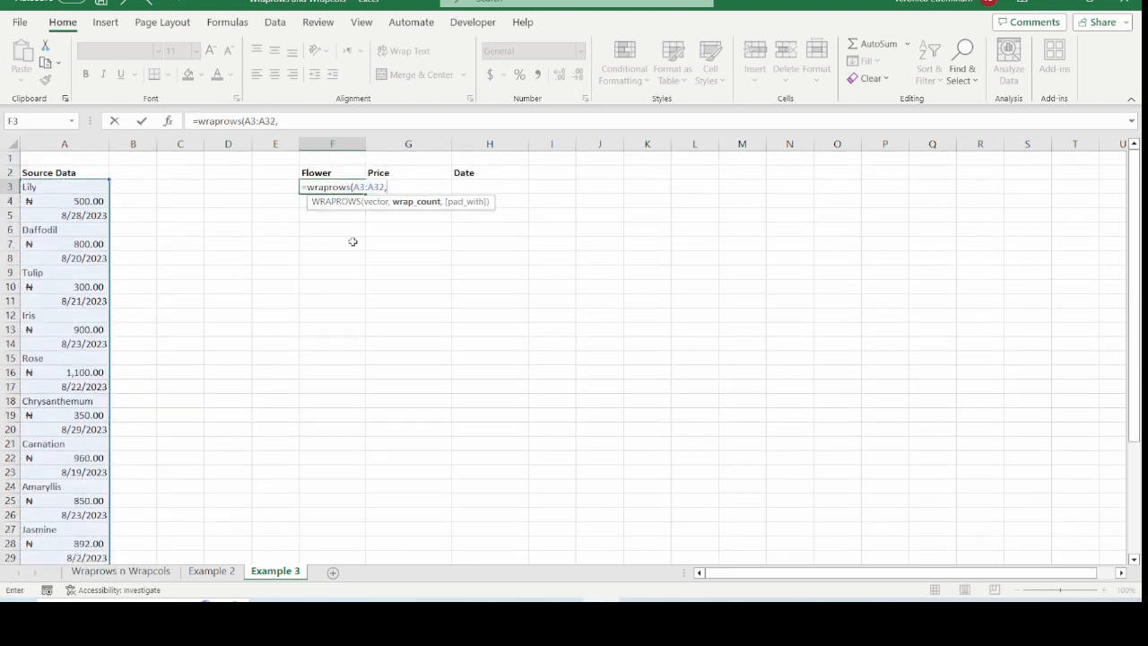
pyautogui.write('3')
pyautogui.write(',')
pyautogui.write('"x')
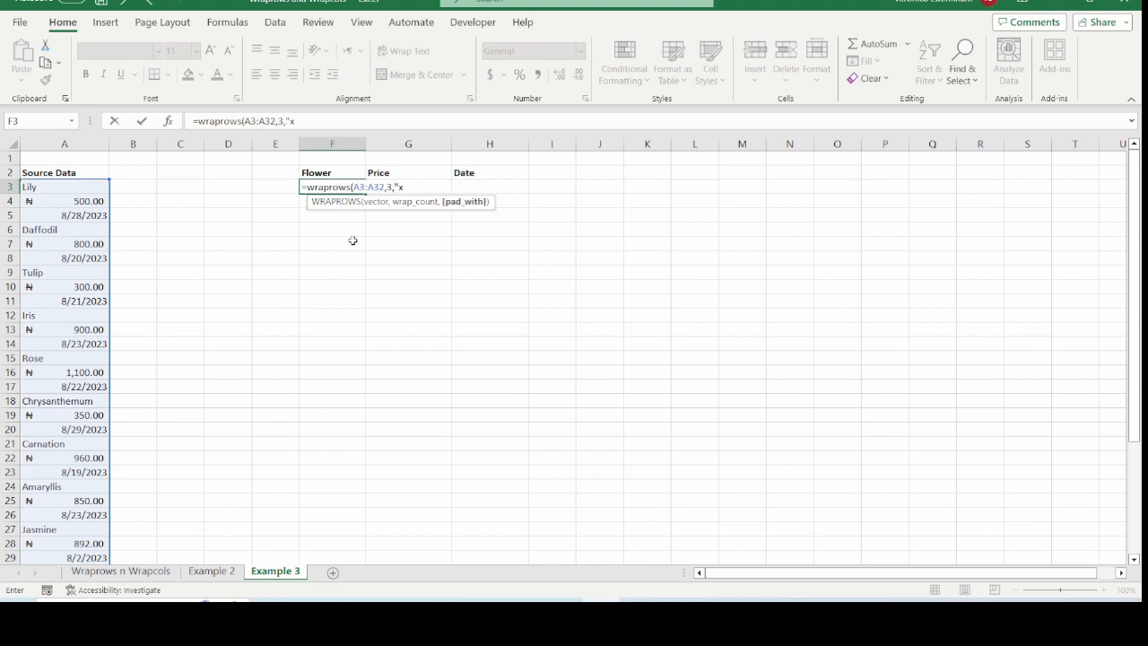
pyautogui.write('")')
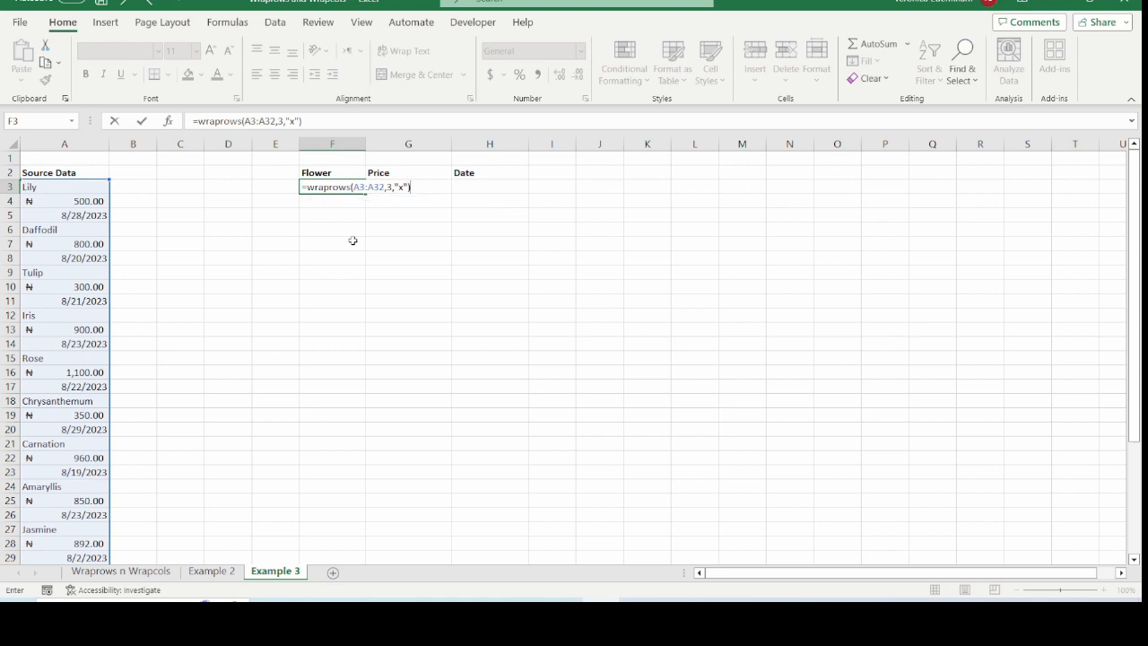
pyautogui.press('Return')
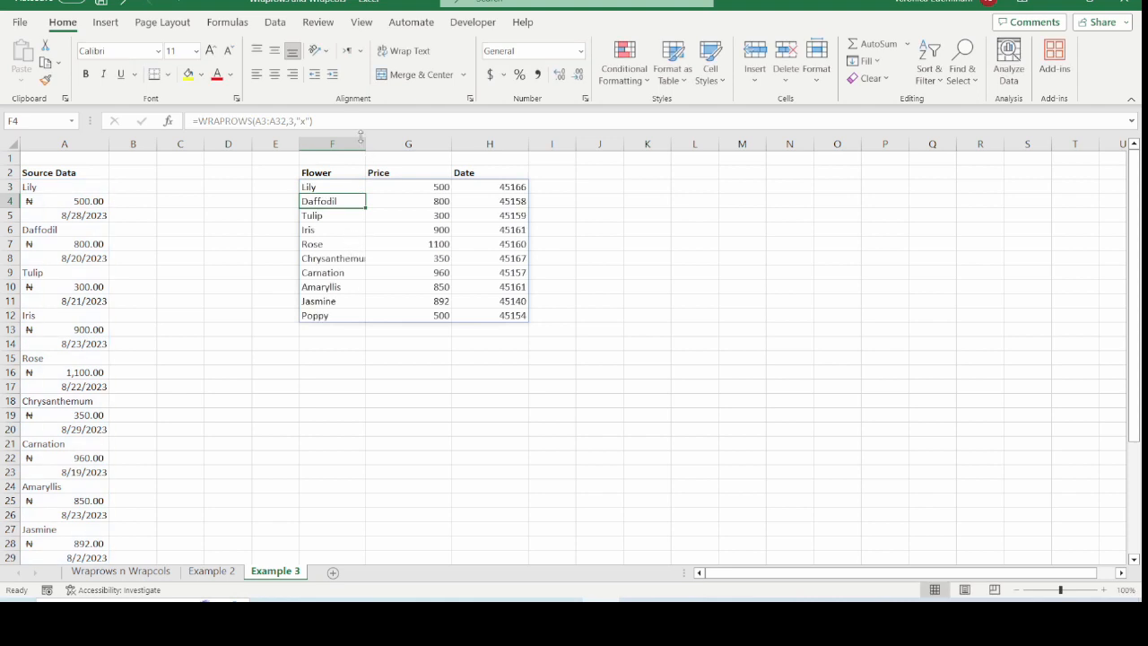
# Widen column F to fit the flower names and select the Flower, Price and Date headers
pyautogui.moveTo(360, 137); pyautogui.dragTo(392, 136)
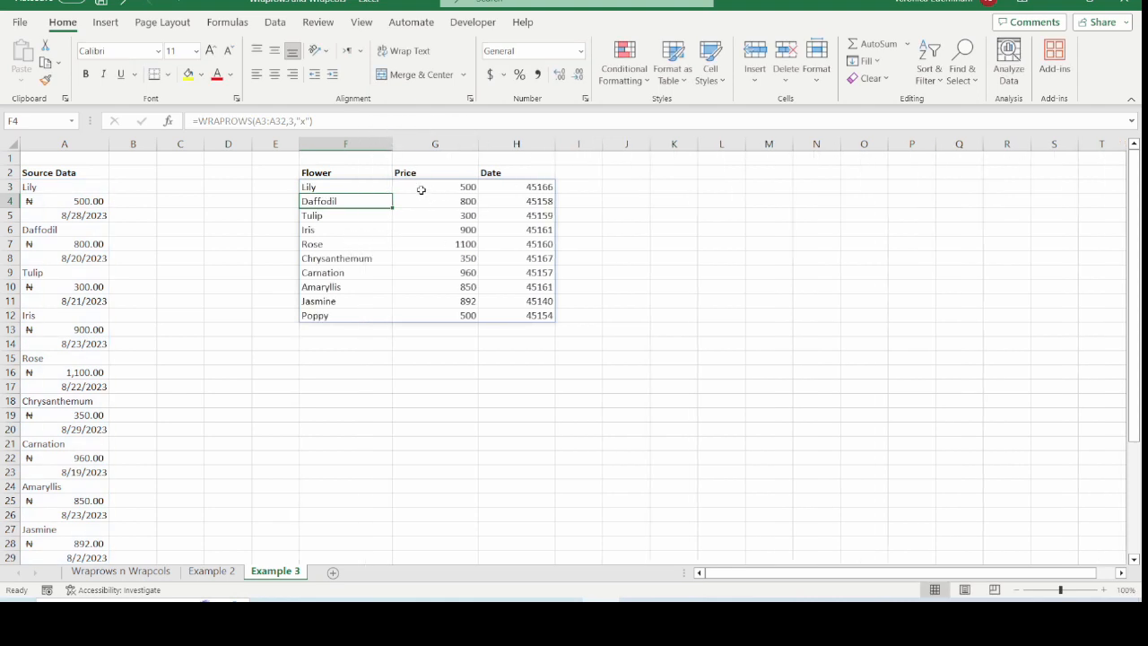
pyautogui.press('Up')
pyautogui.press('Up')
pyautogui.hotkey('shift', 'Right')
pyautogui.hotkey('shift', 'Right')
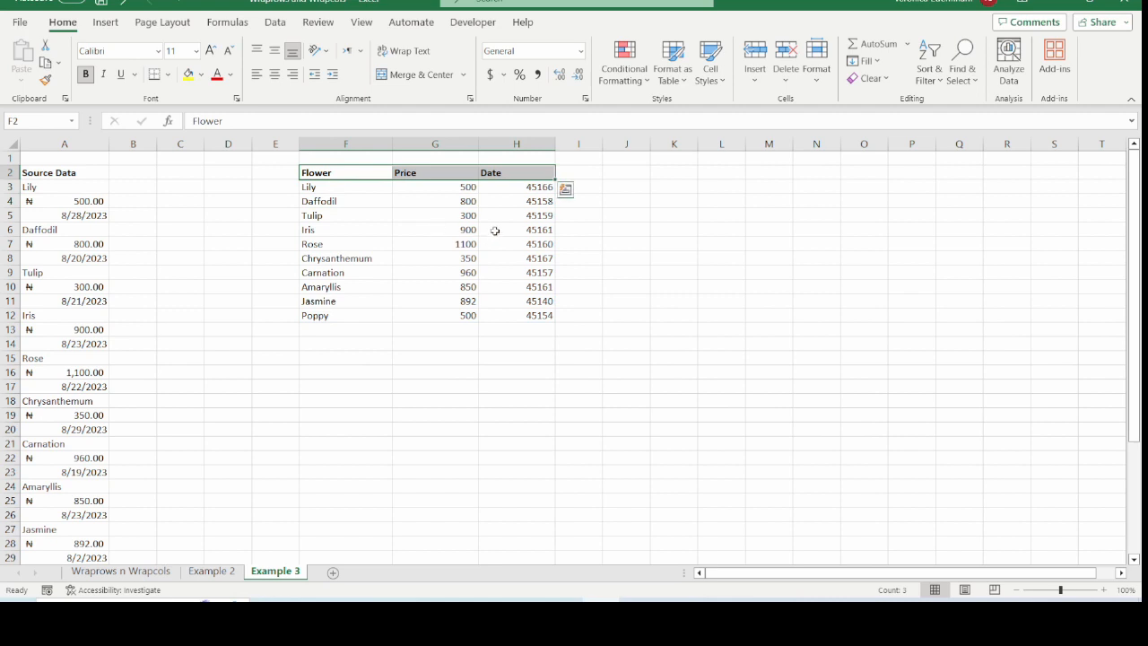
# Format the spilled date values in H3:H12 as Short Date to match the source dates
pyautogui.moveTo(516, 188); pyautogui.dragTo(529, 314)
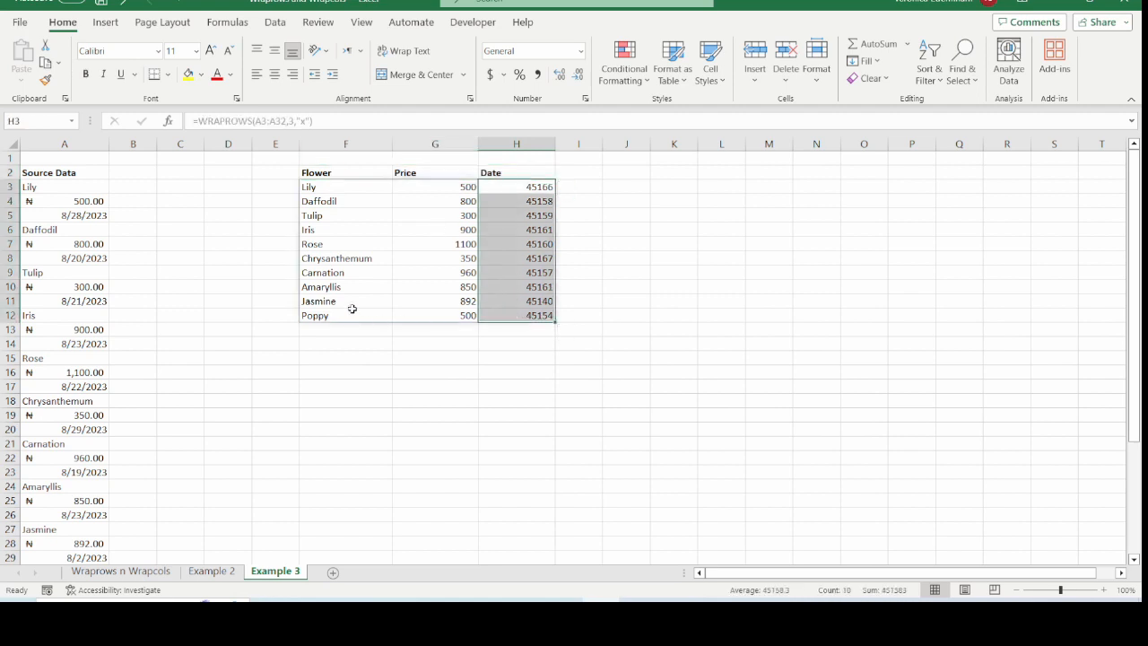
pyautogui.click(87, 217)
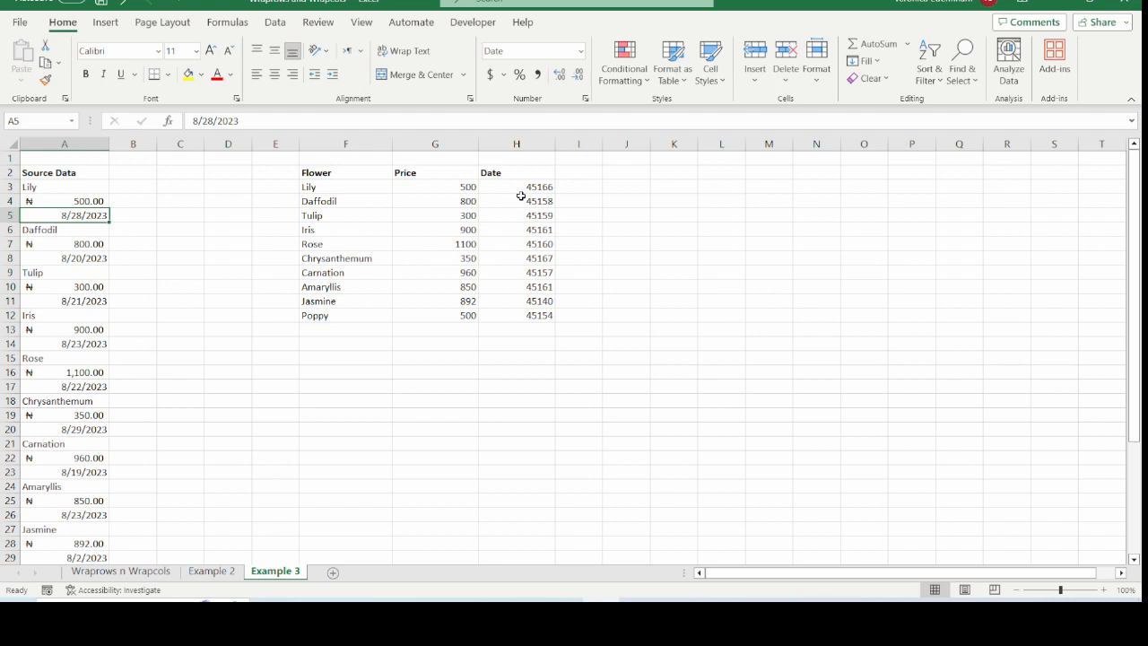
pyautogui.moveTo(523, 187); pyautogui.dragTo(518, 315)
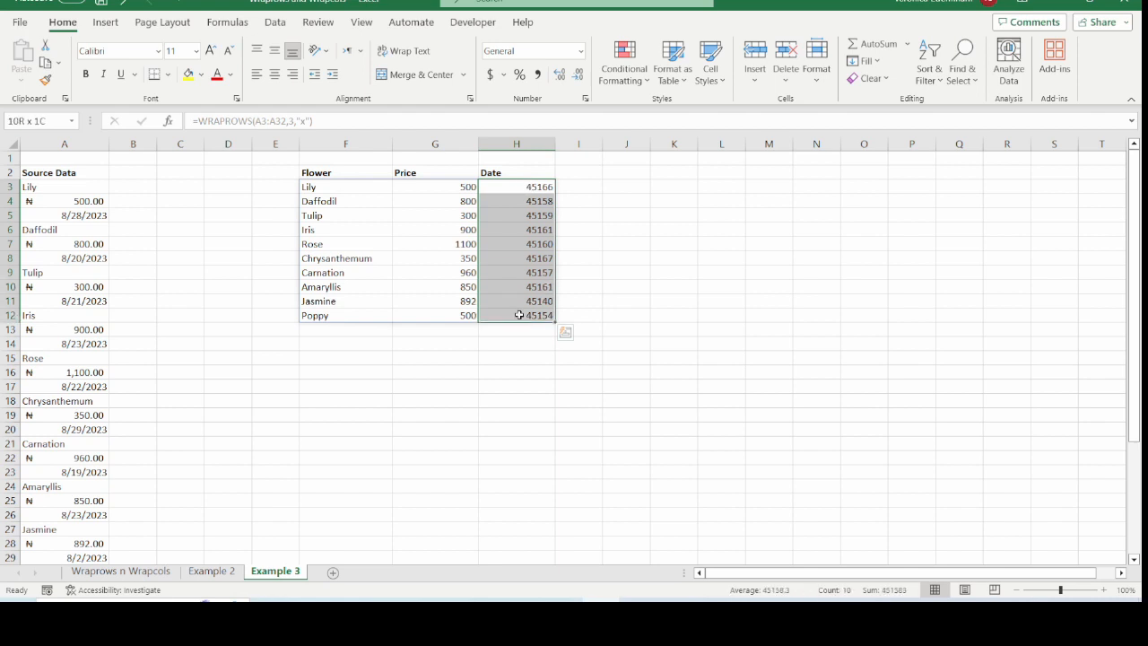
pyautogui.click(581, 53)
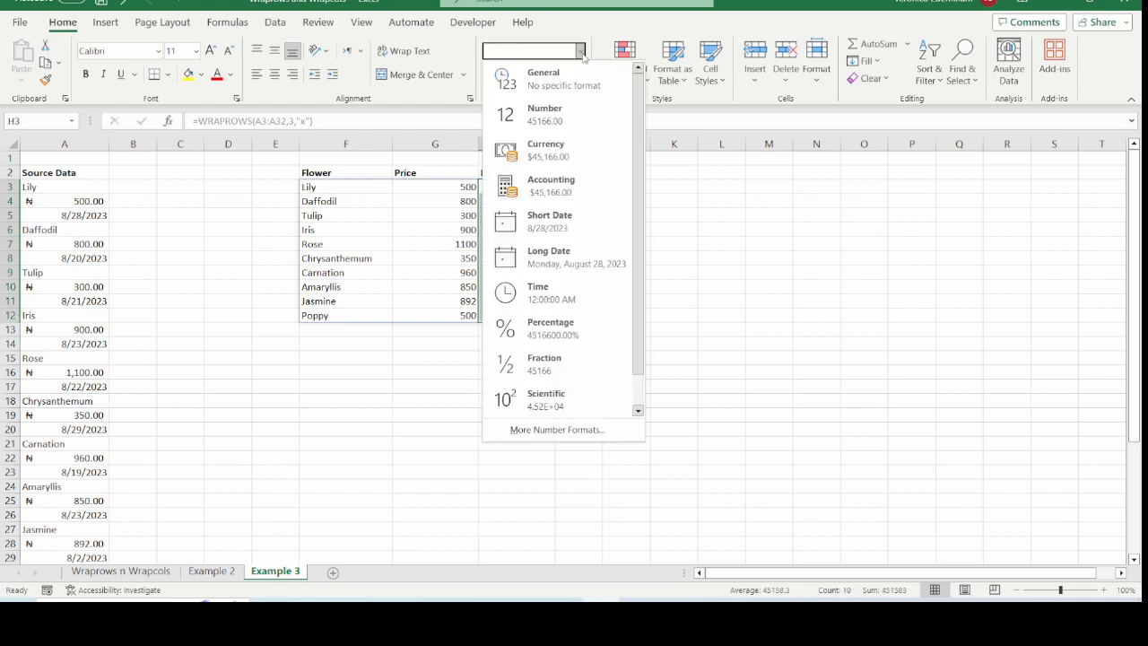
pyautogui.click(543, 221)
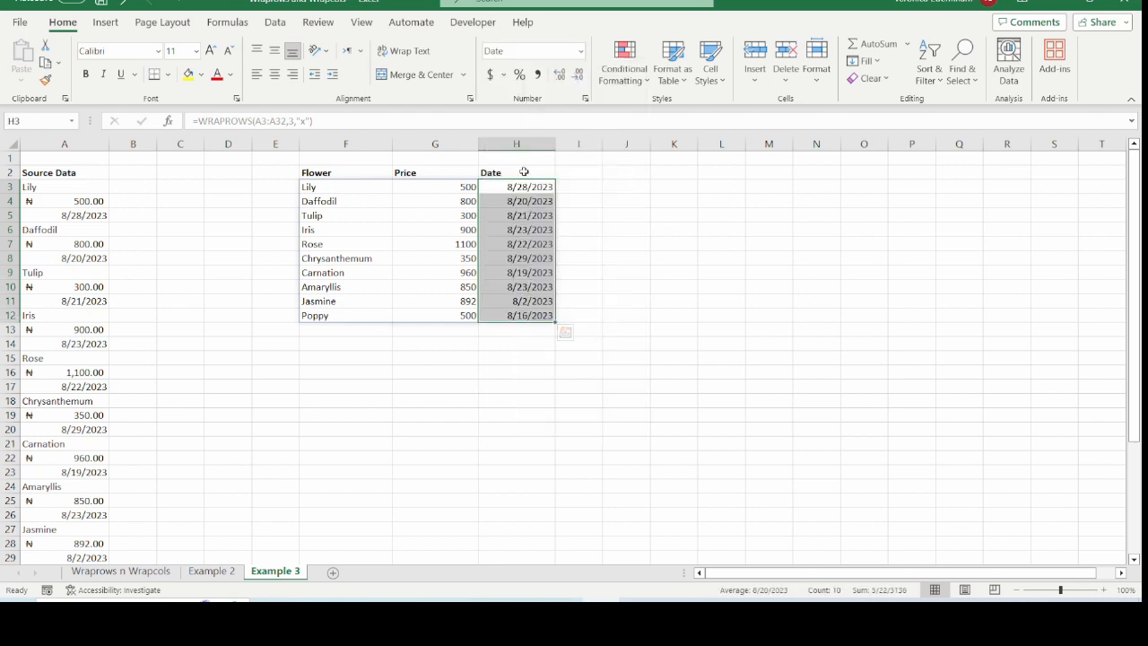
pyautogui.moveTo(520, 187); pyautogui.dragTo(541, 319)
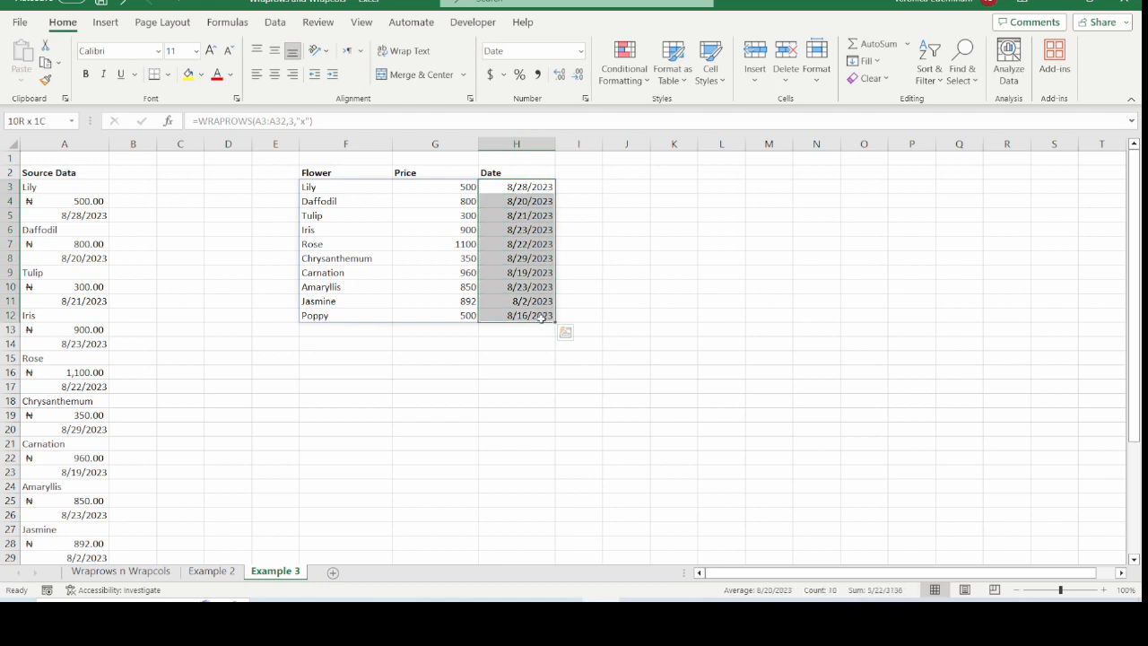
pyautogui.click(607, 243)
# Apply All Borders to the F2:H12 table and fill the header row yellow
pyautogui.moveTo(310, 185); pyautogui.dragTo(542, 316)
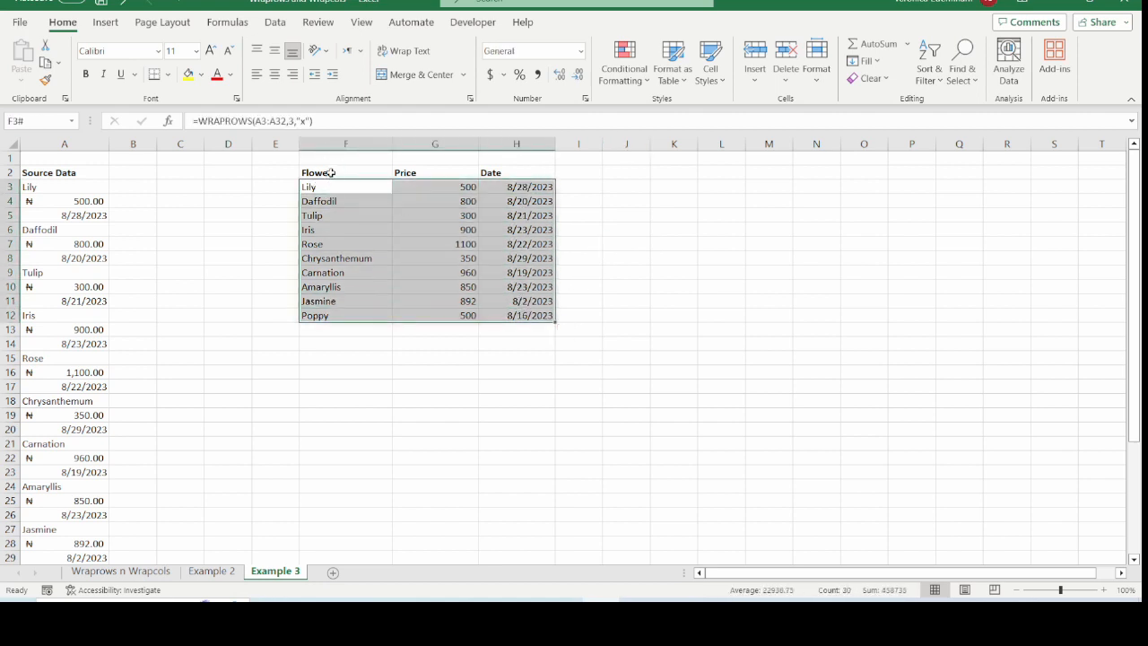
pyautogui.moveTo(330, 173); pyautogui.dragTo(540, 315)
pyautogui.click(169, 76)
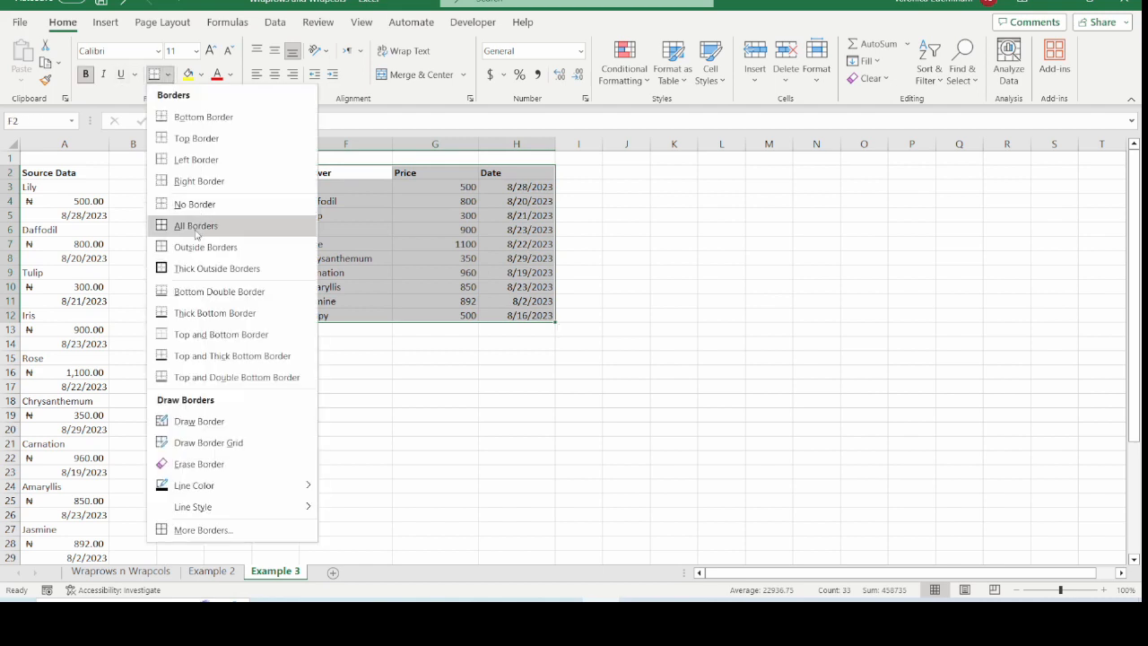
pyautogui.click(191, 226)
pyautogui.click(188, 74)
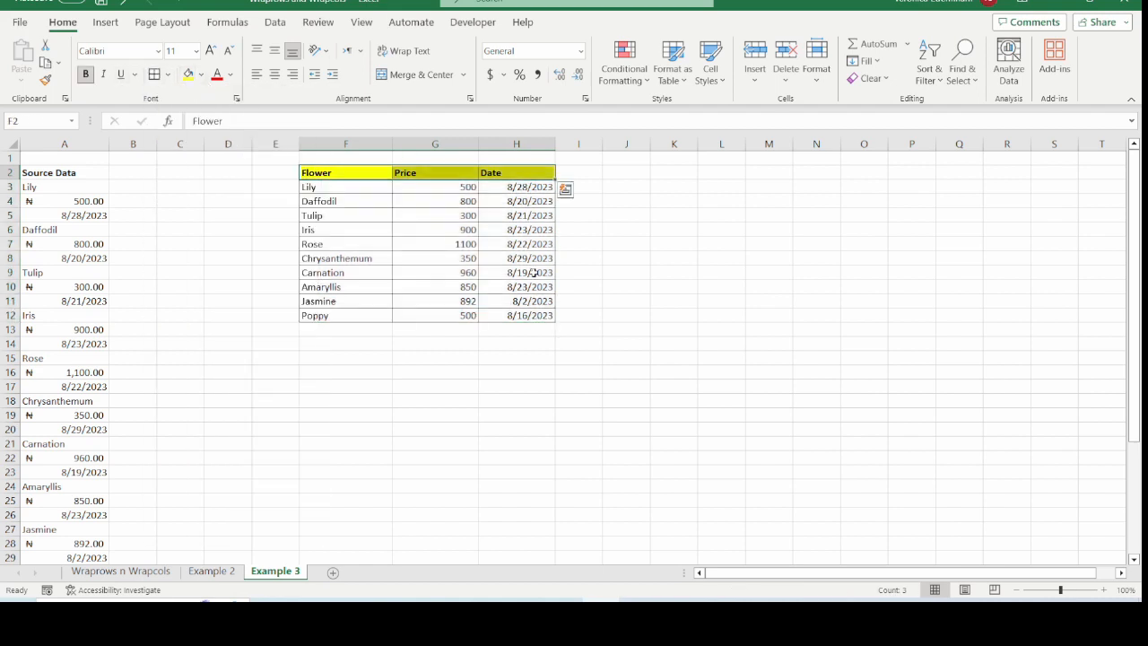
pyautogui.click(578, 286)
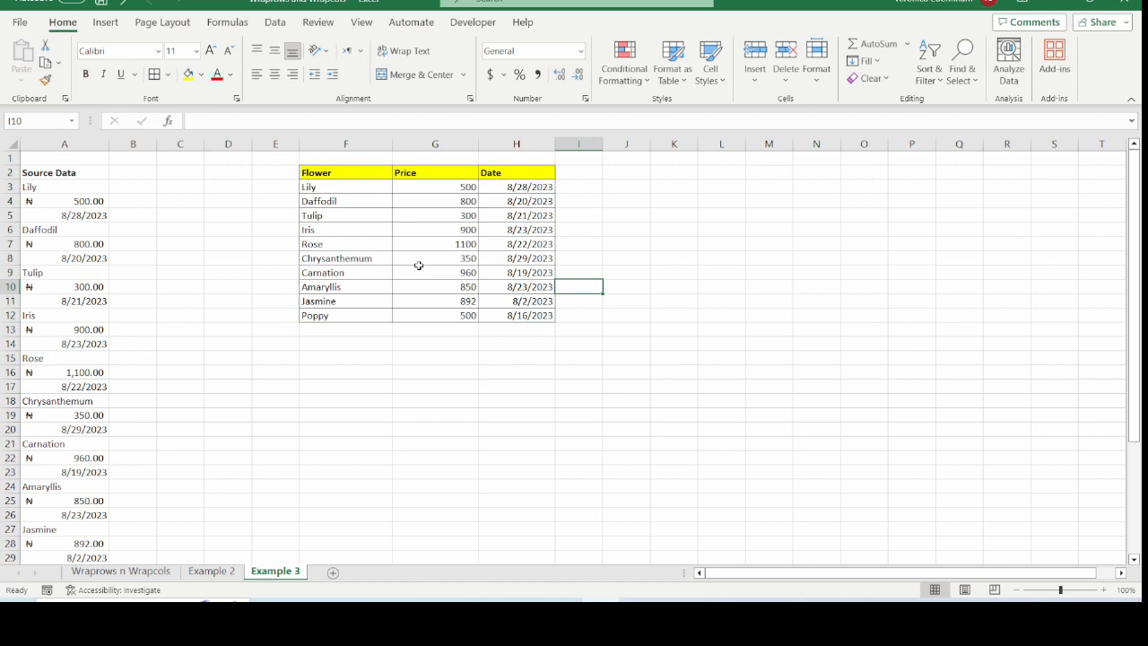
# On the Example 2 sheet, change the C3 formula to =WRAPROWS(SORT(A4:A21,,1),3,"x") to wrap the flowers alphabetically
pyautogui.hotkey('ctrl', 'pageup')
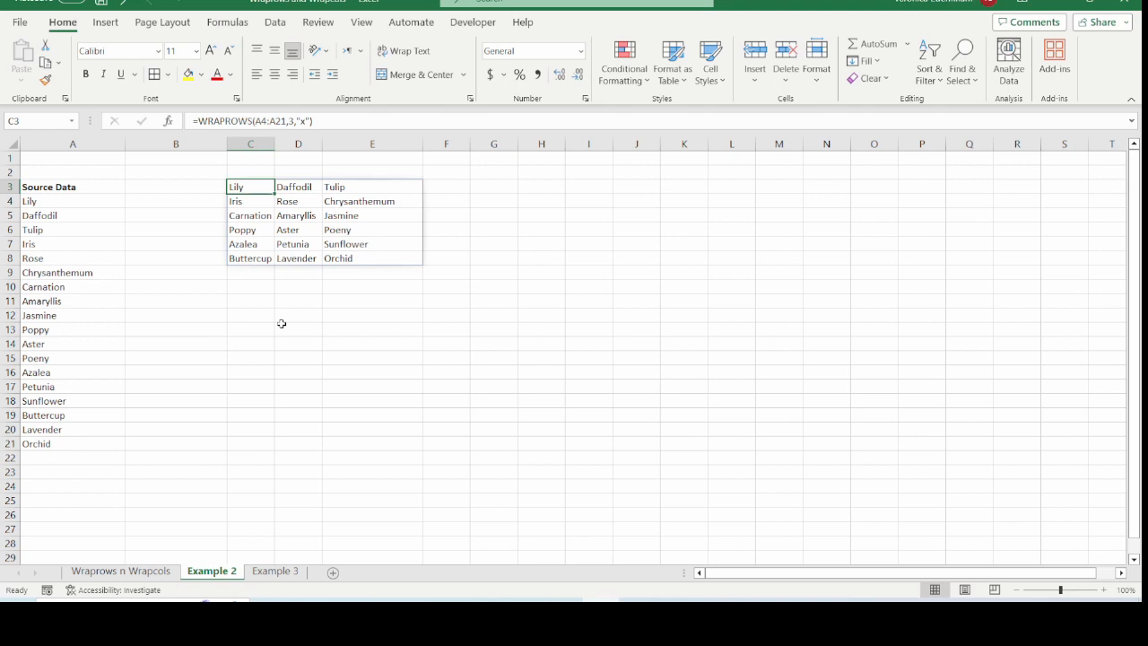
pyautogui.moveTo(243, 188); pyautogui.dragTo(417, 256)
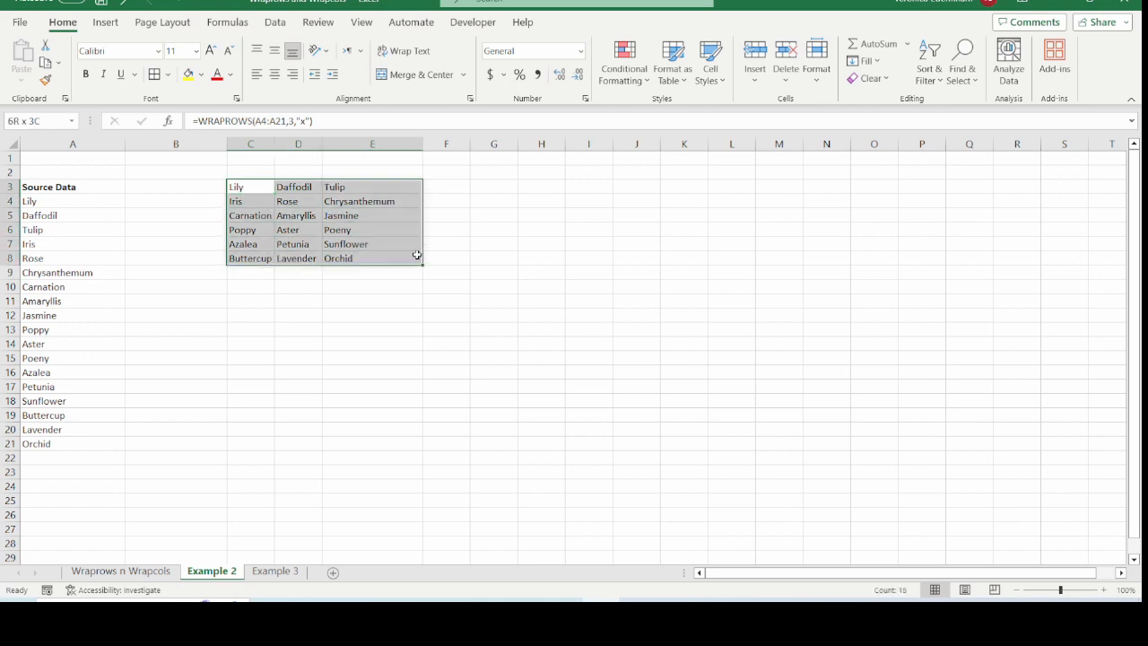
pyautogui.click(269, 188)
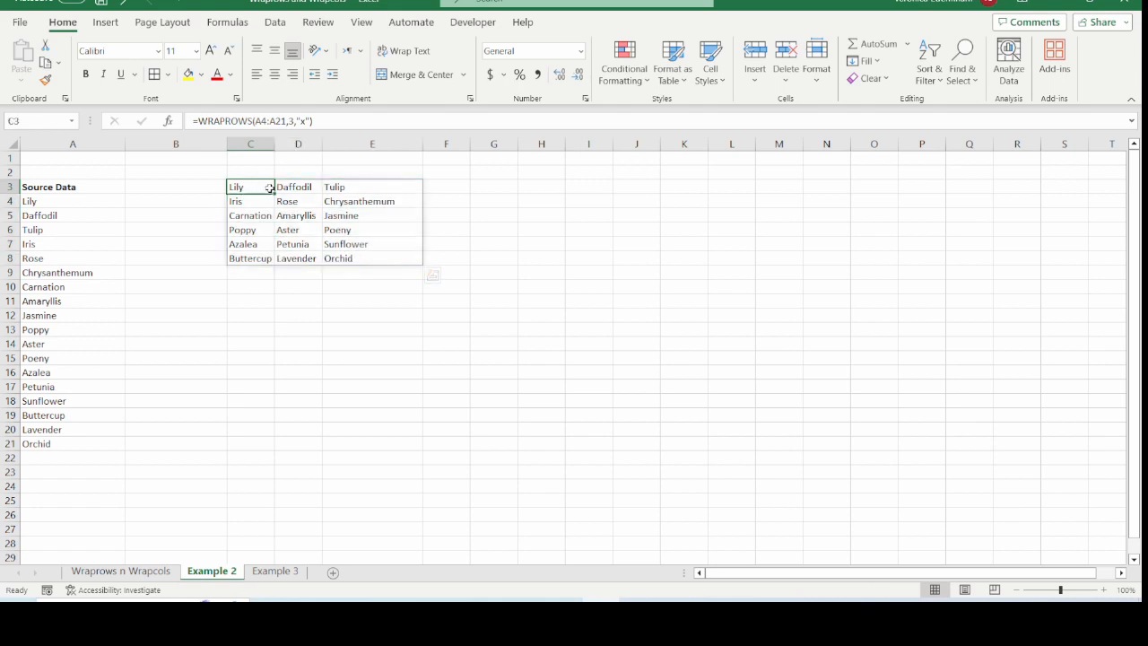
pyautogui.moveTo(269, 189); pyautogui.dragTo(372, 259)
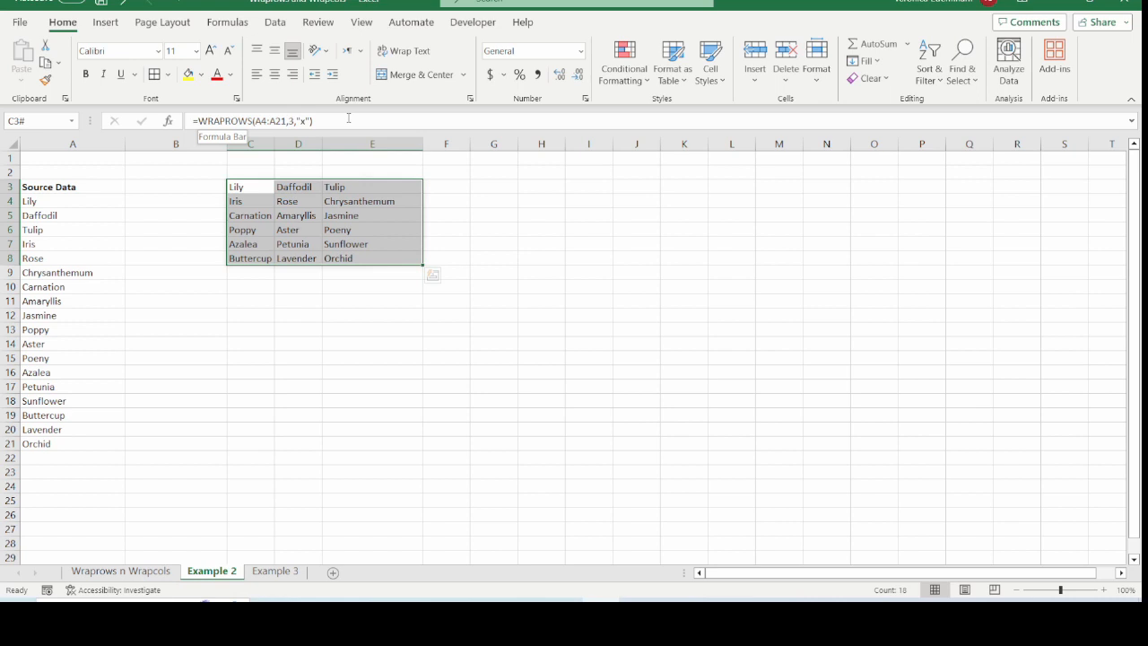
pyautogui.click(259, 122)
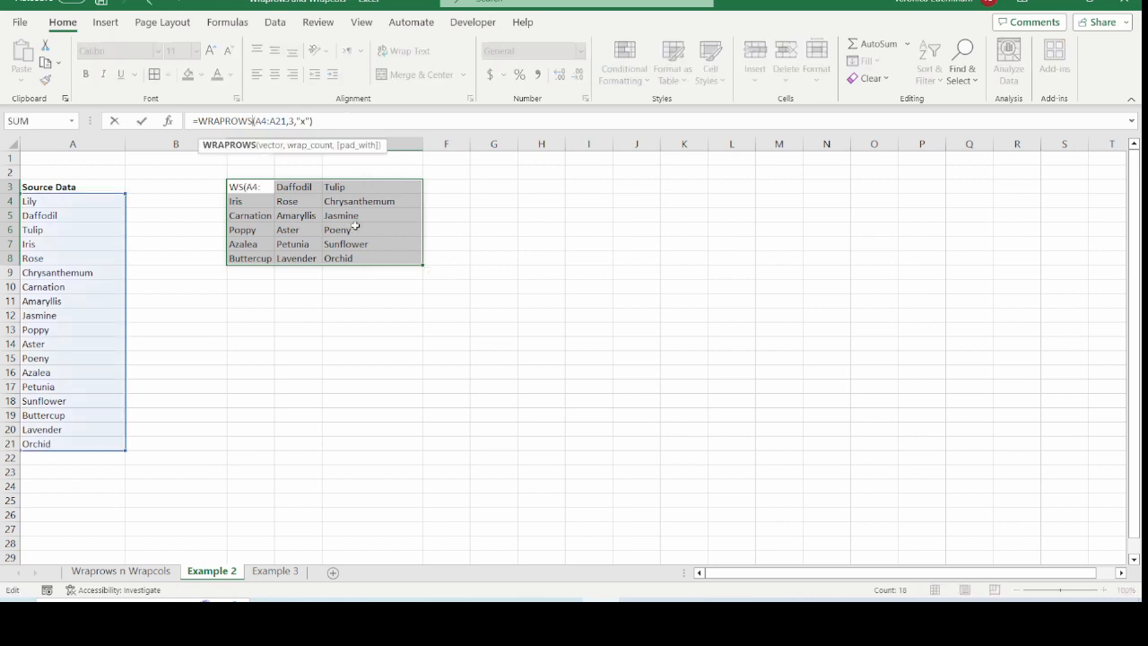
pyautogui.write('s')
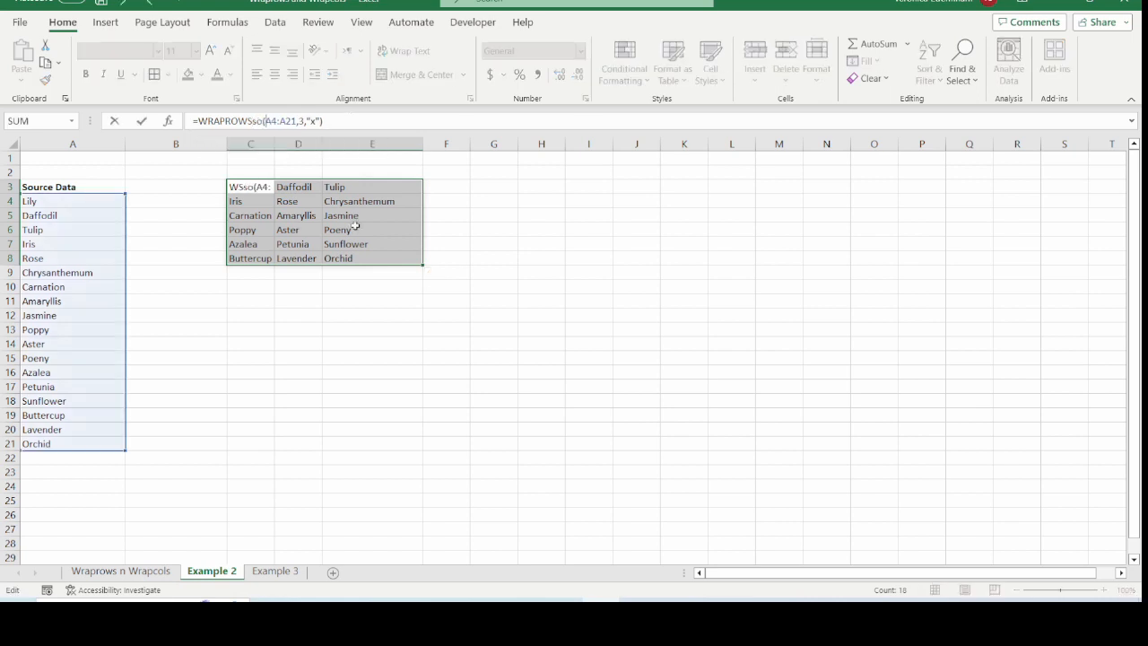
pyautogui.press('BackSpace')
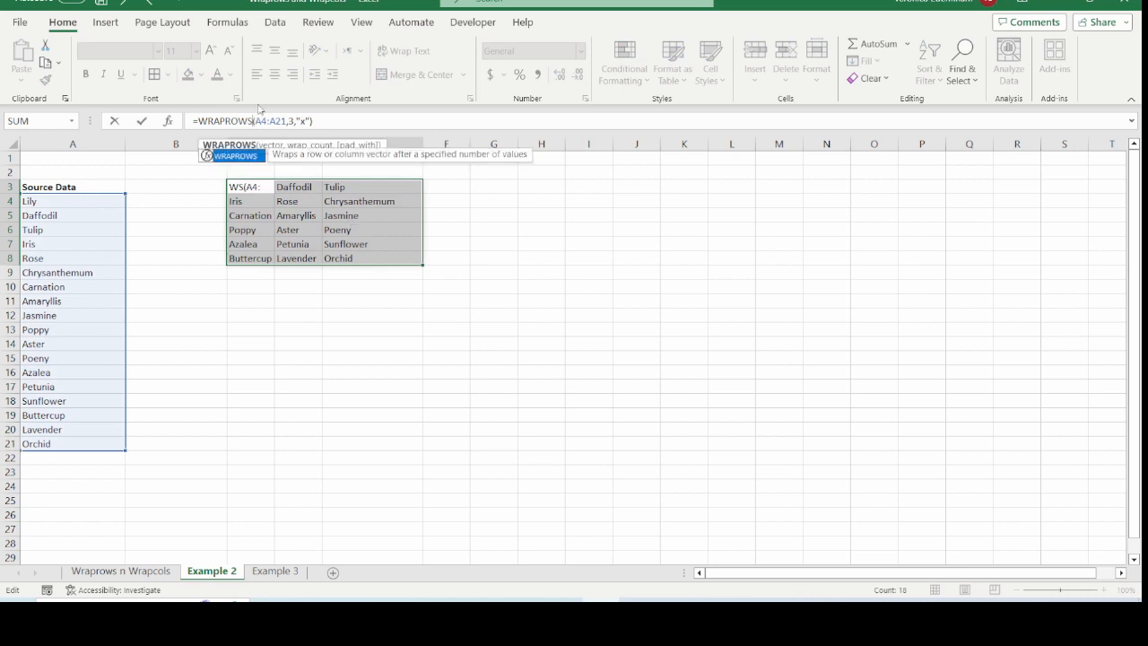
pyautogui.press('Right')
pyautogui.write('sort')
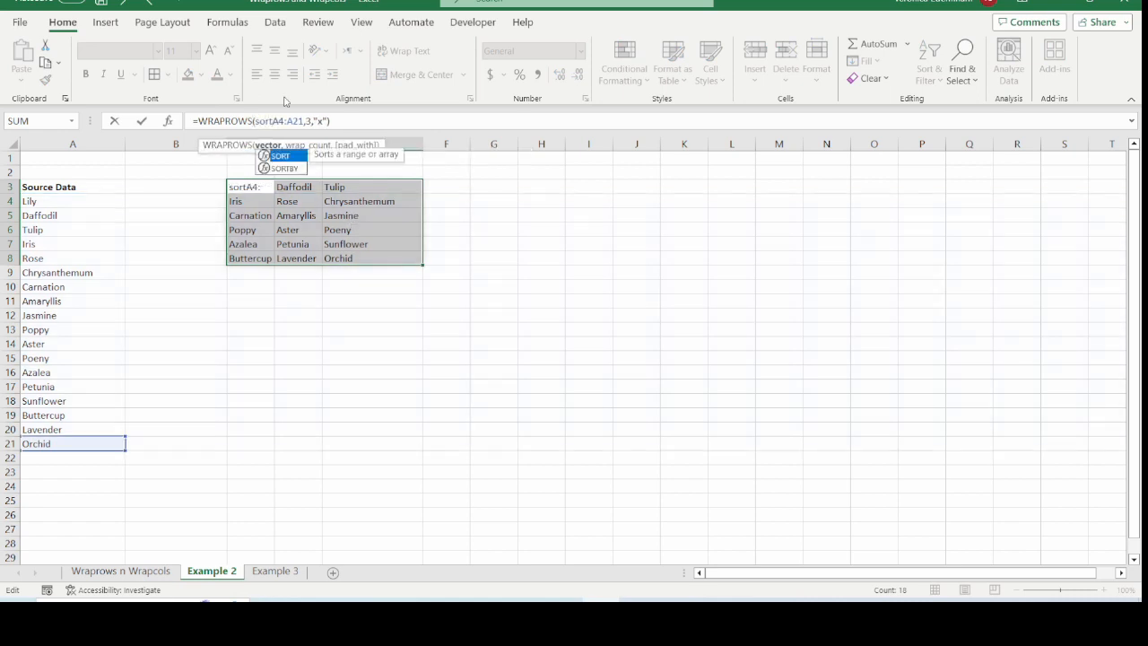
pyautogui.write('(')
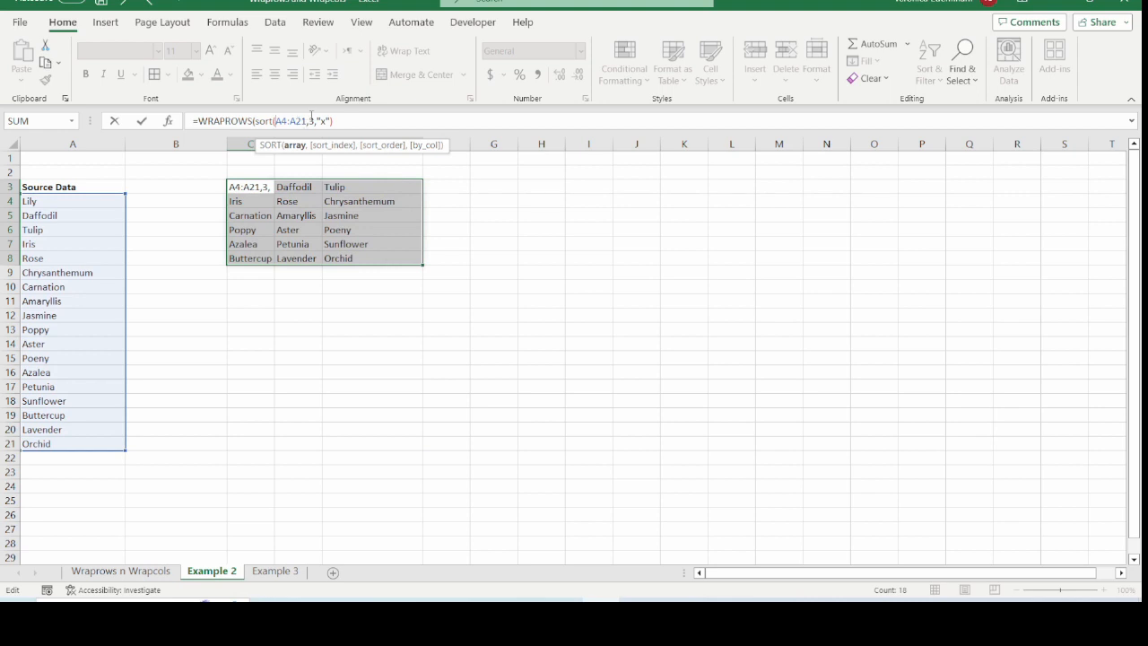
pyautogui.press('Left')
pyautogui.write(')')
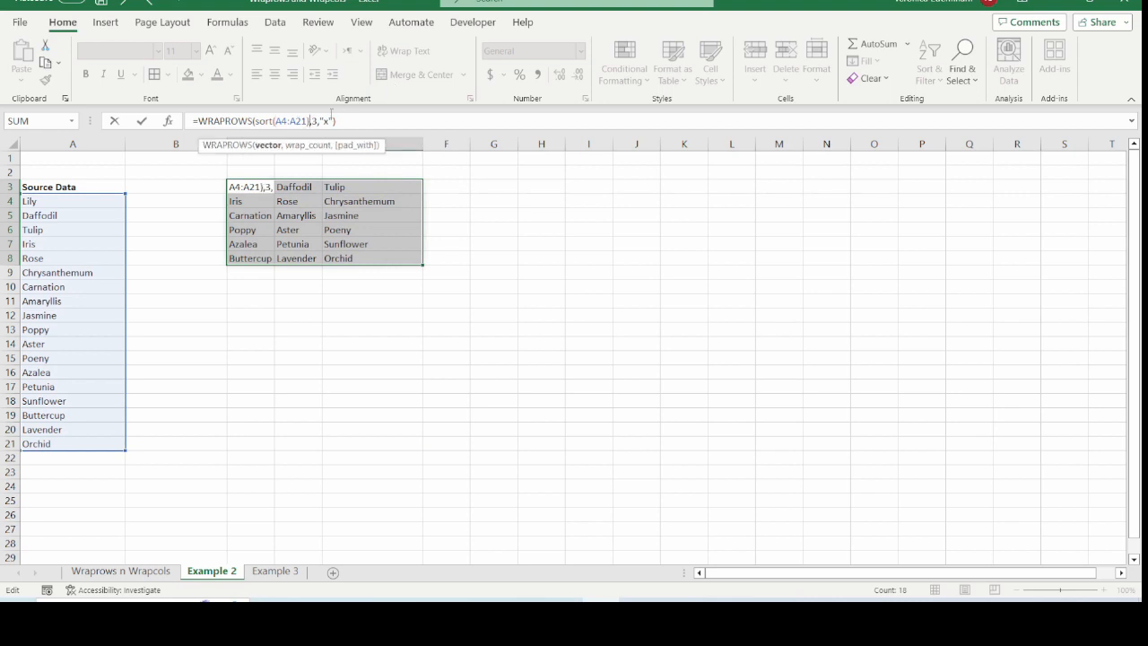
pyautogui.press('Left')
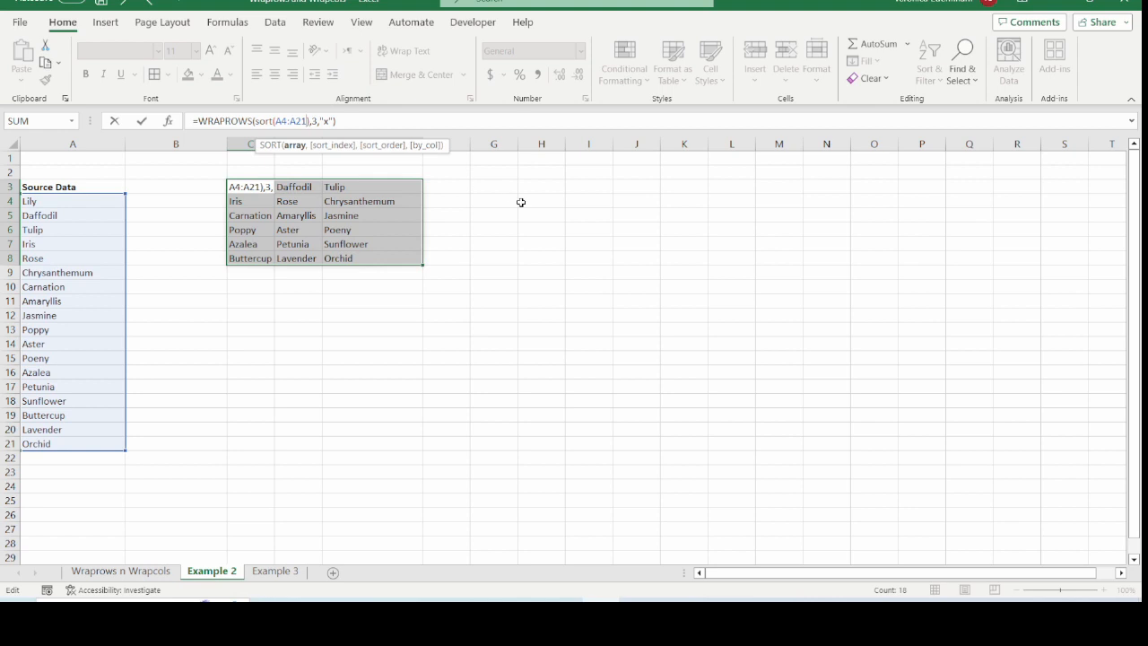
pyautogui.write(',,')
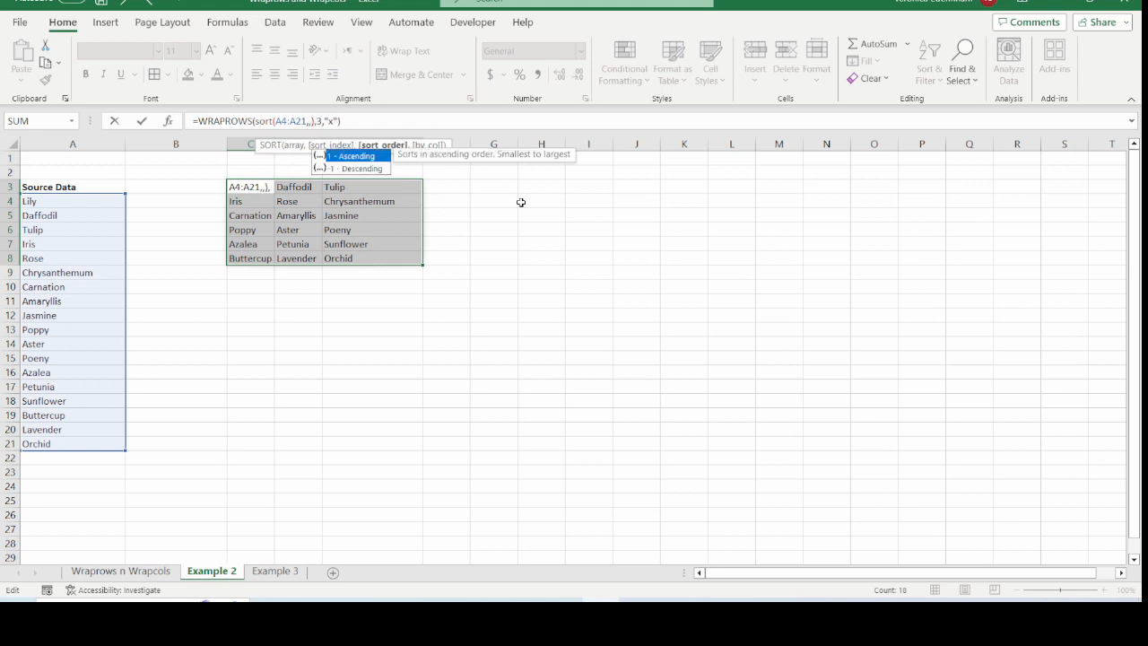
pyautogui.write('1')
pyautogui.press('Return')
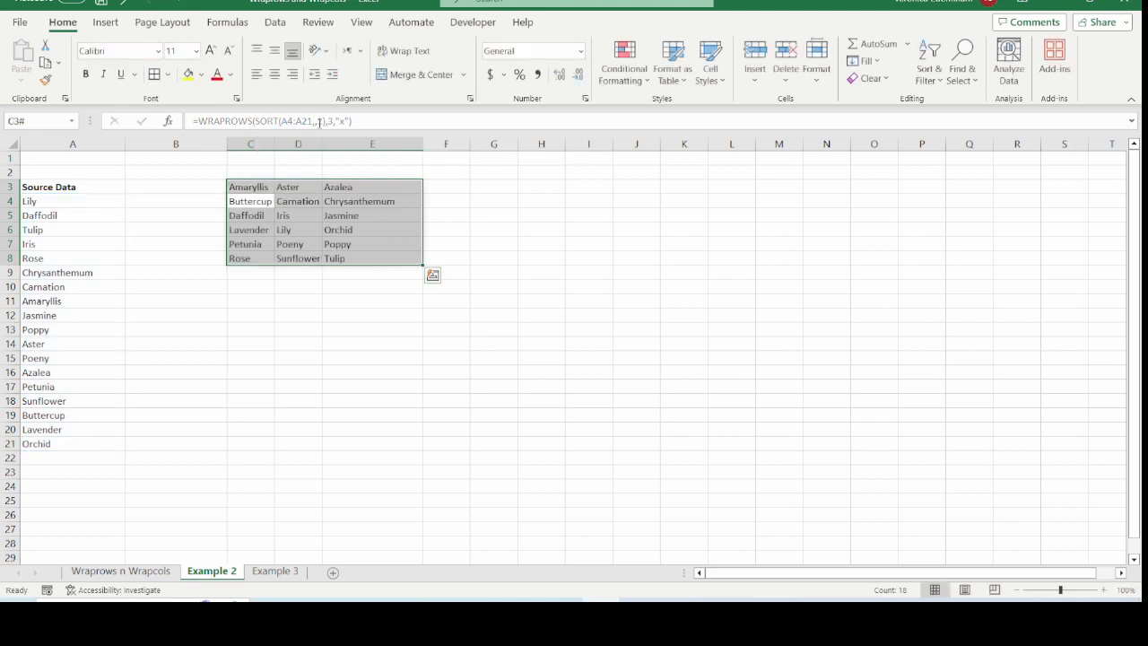
# Widen column C to fit the sorted flower names and check cells in the sorted grid
pyautogui.click(280, 244)
pyautogui.moveTo(270, 145); pyautogui.dragTo(295, 145)
pyautogui.moveTo(255, 186); pyautogui.dragTo(366, 190)
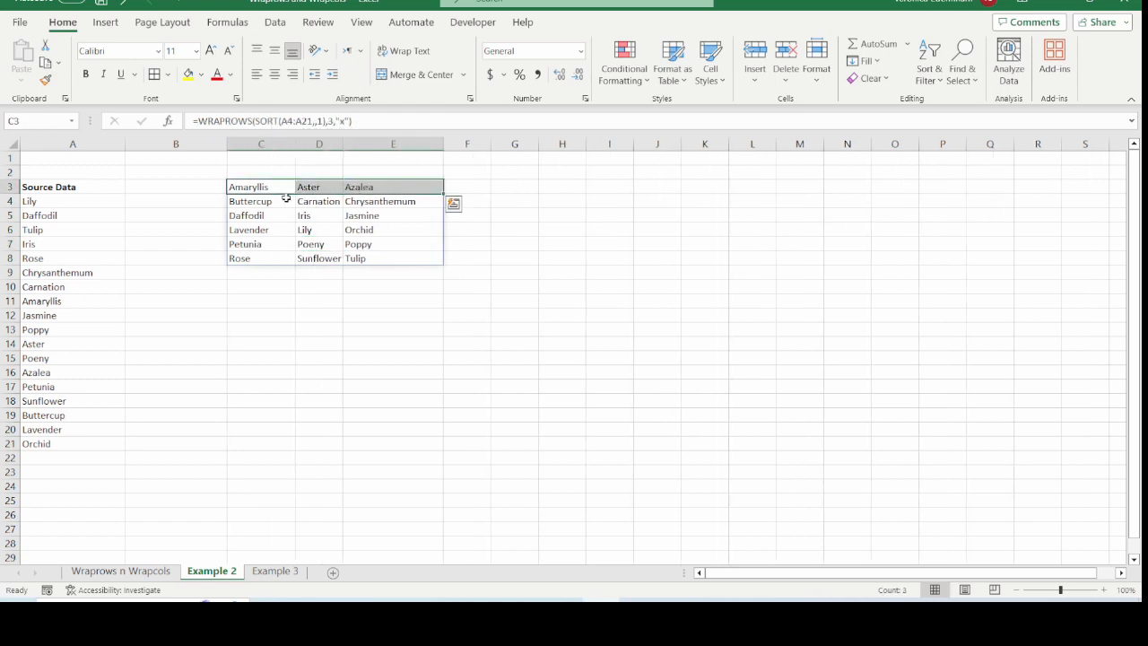
pyautogui.click(262, 204)
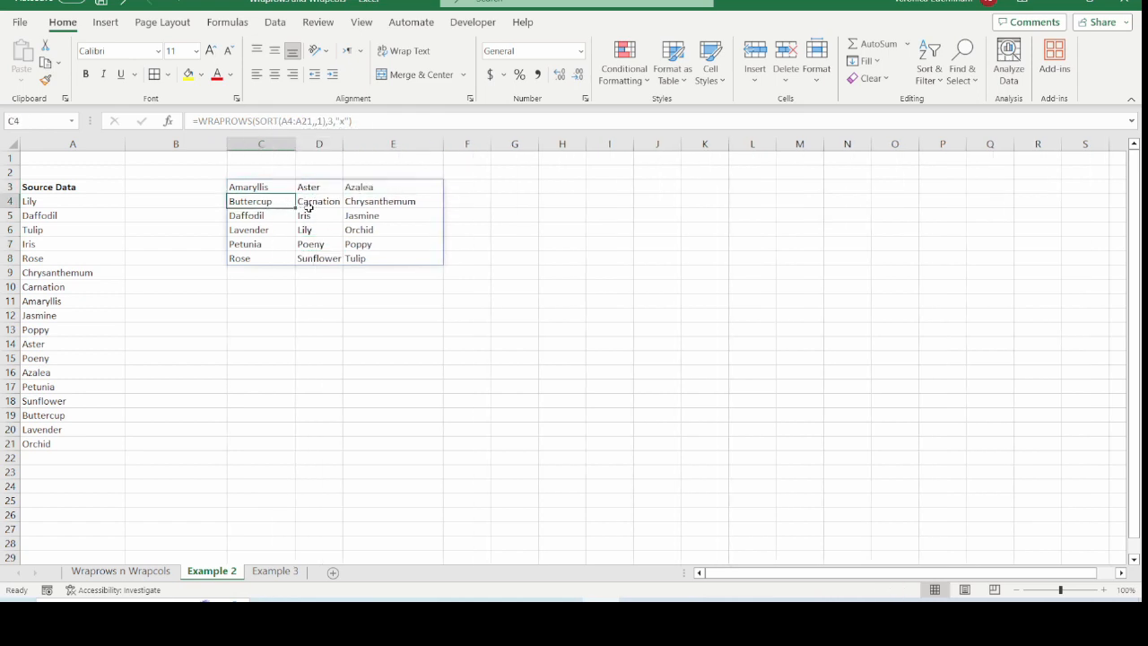
pyautogui.click(309, 206)
pyautogui.click(257, 215)
pyautogui.click(326, 217)
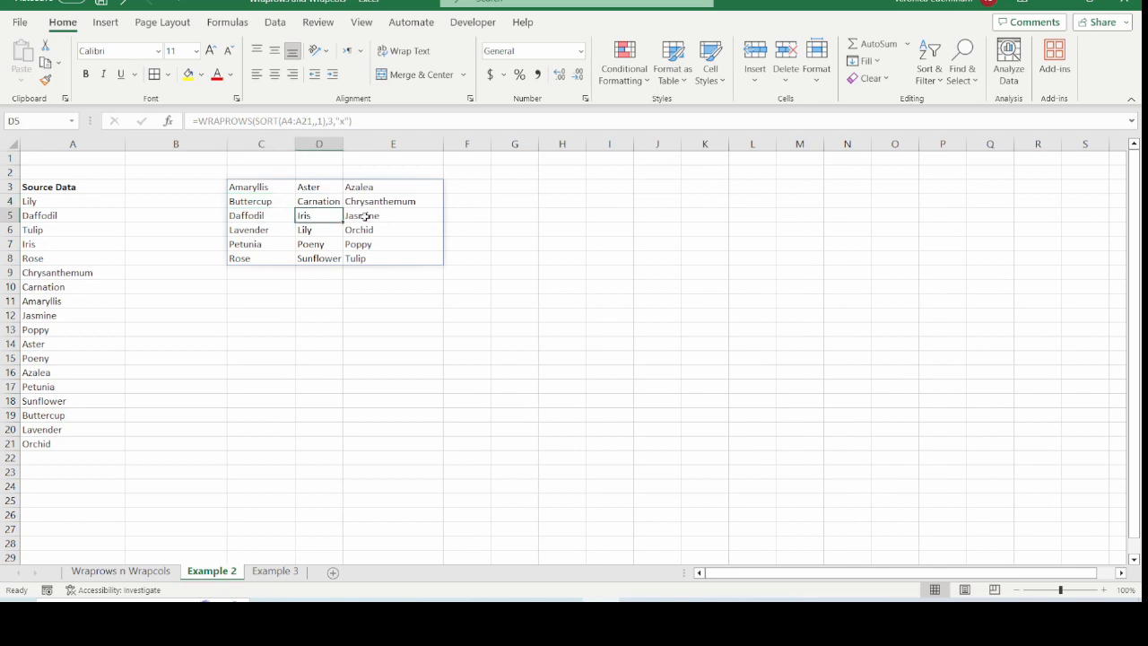